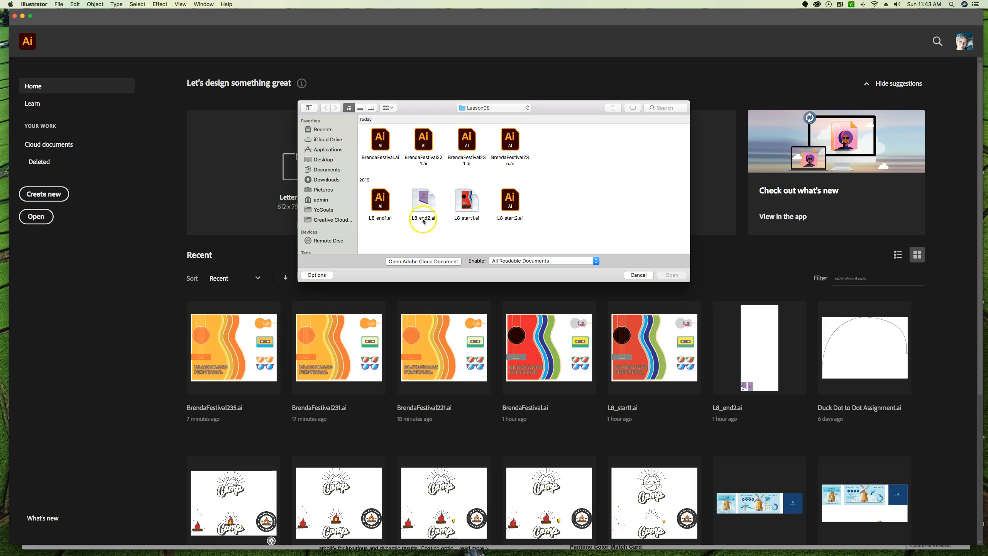
# Step: Open L8_start2.ai from the Lesson08 folder and save it under the name BrendaGeoDesign.ai with the default Illustrator options
pyautogui.click(512, 205)
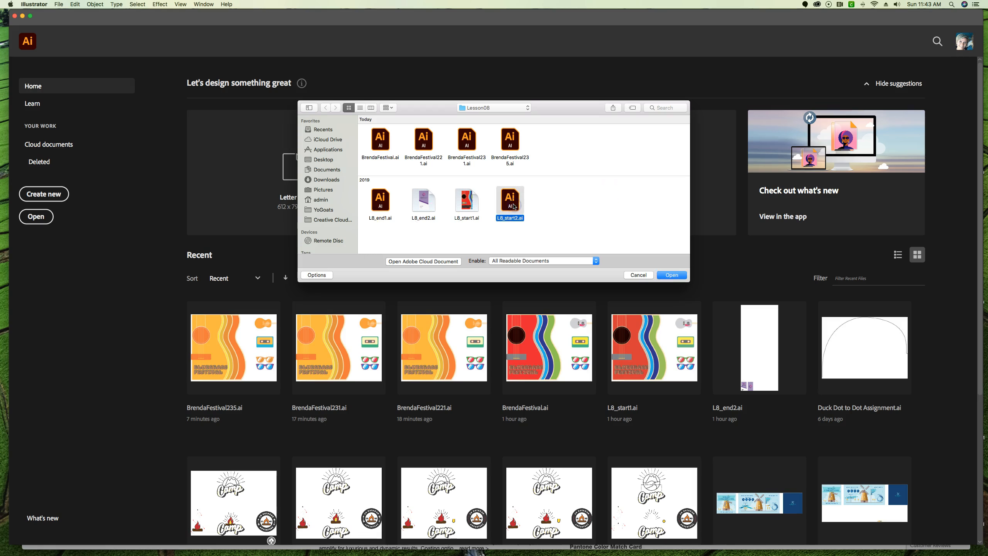
pyautogui.doubleClick(513, 206)
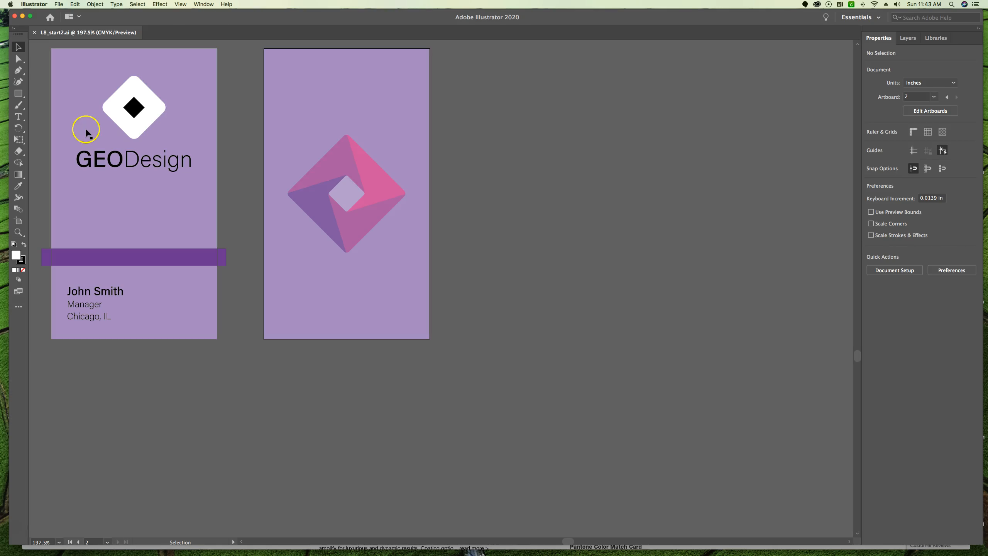
pyautogui.click(59, 4)
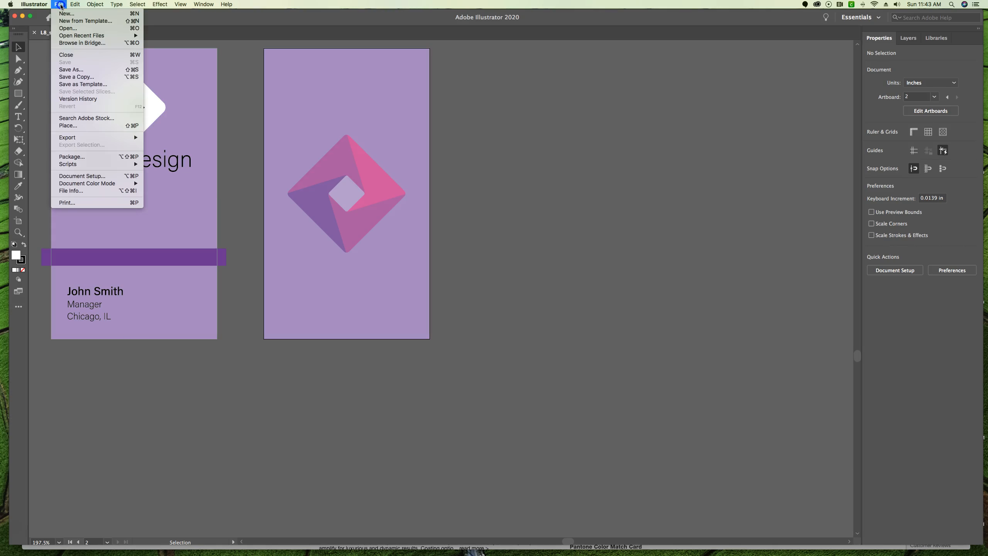
pyautogui.click(63, 69)
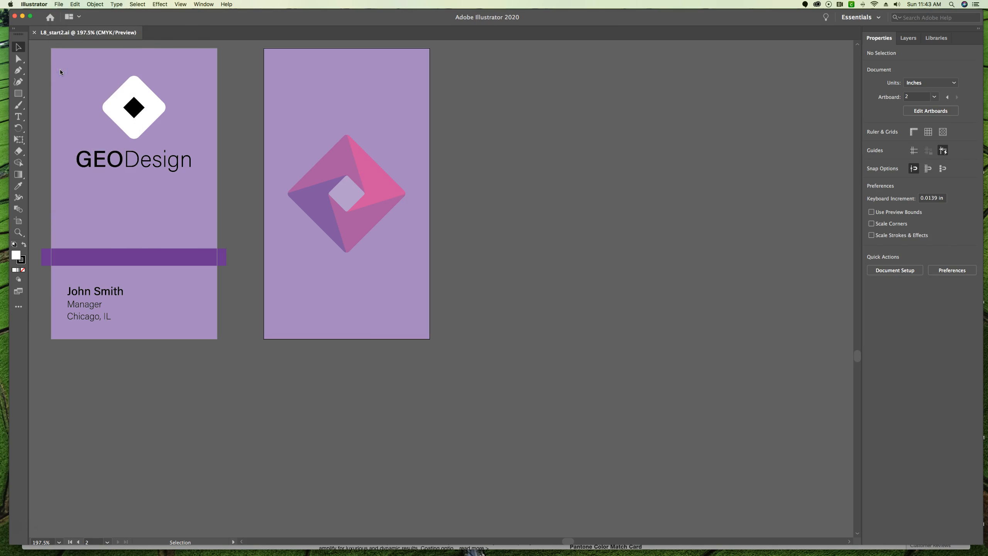
pyautogui.write('BrendaGeoDesign.ai')
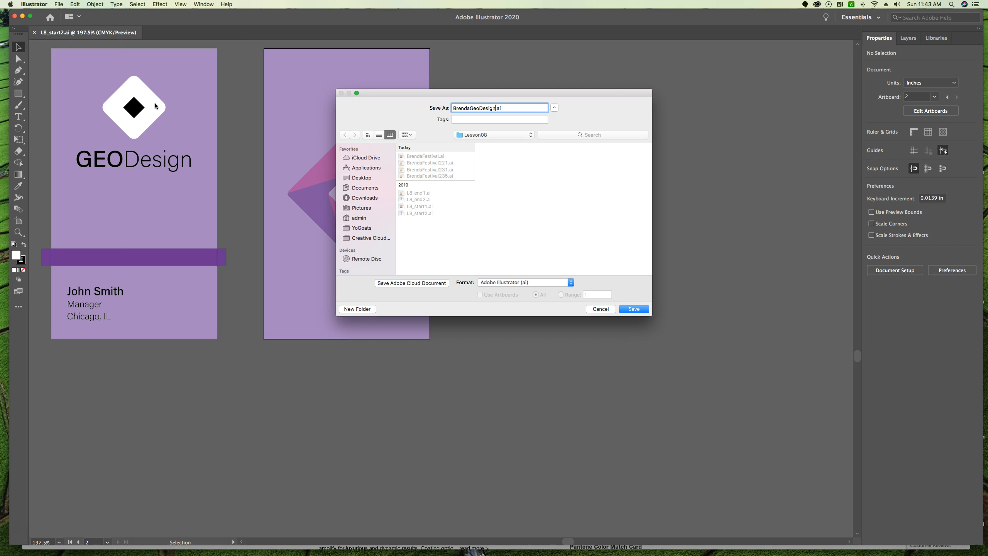
pyautogui.press('Return')
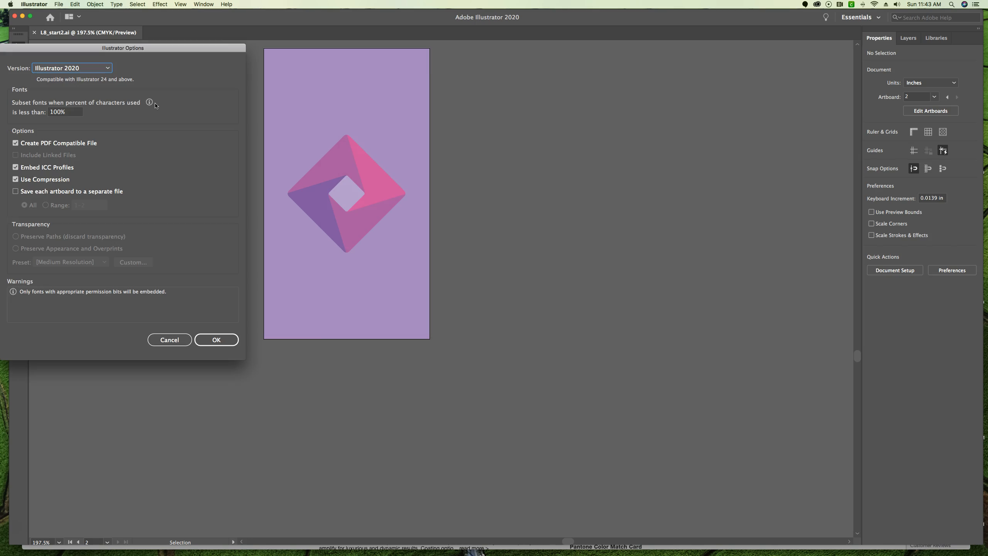
pyautogui.press('Return')
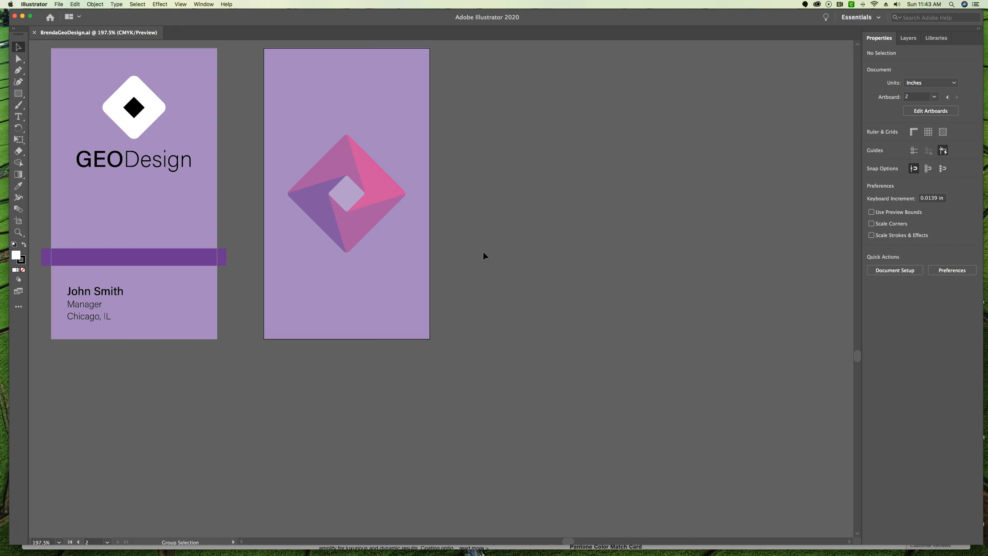
# Step: Examine the white rounded diamond and the black diamond of the GEODesign logo on the first artboard up close
pyautogui.press('super+alt+0')
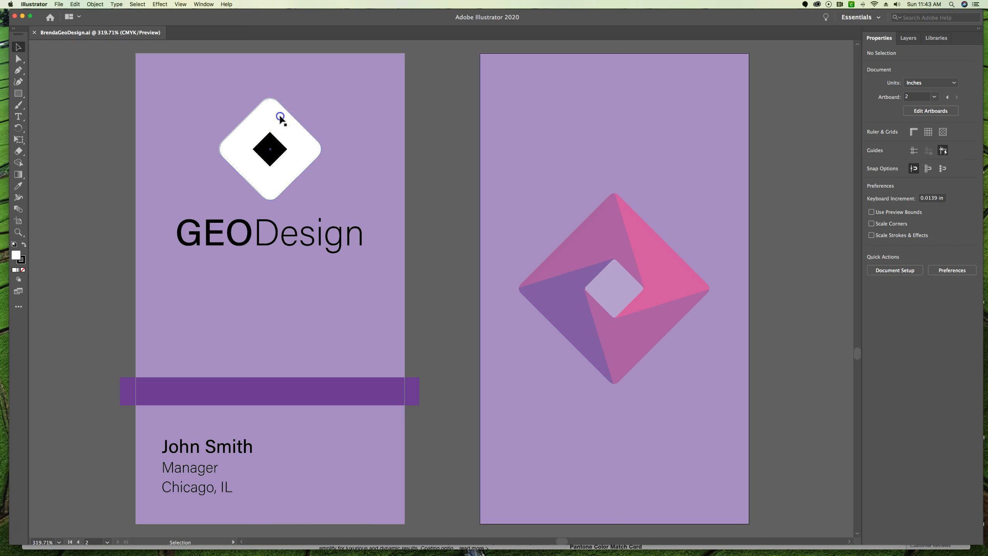
pyautogui.click(270, 103)
pyautogui.press('a')
pyautogui.press('super+equal')
pyautogui.press('super+equal')
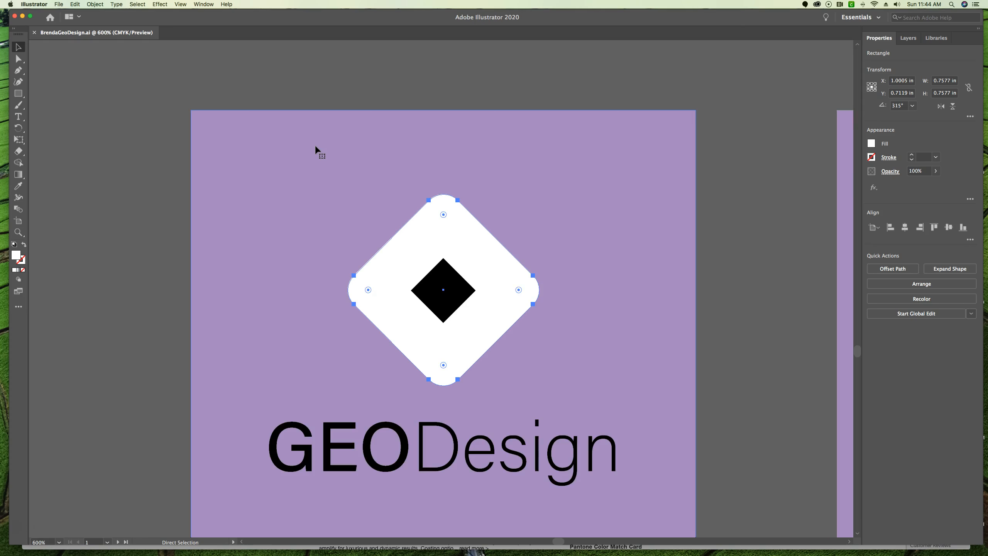
pyautogui.press('super+equal')
pyautogui.press('v')
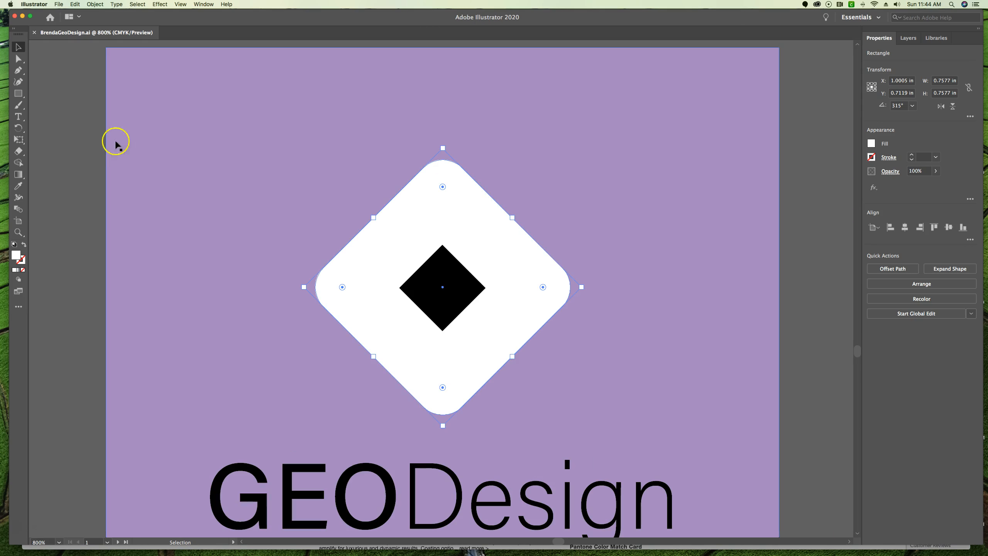
pyautogui.click(75, 155)
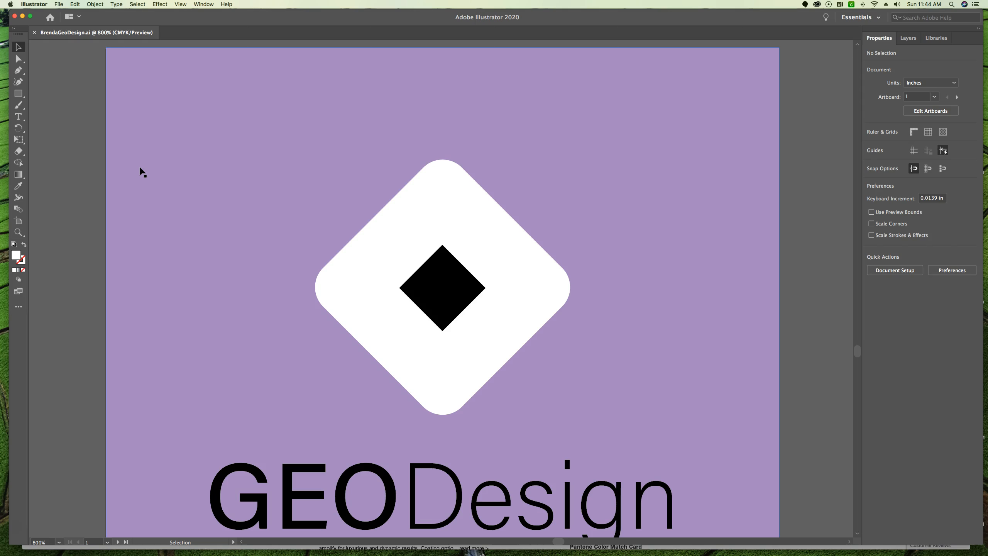
pyautogui.click(145, 167)
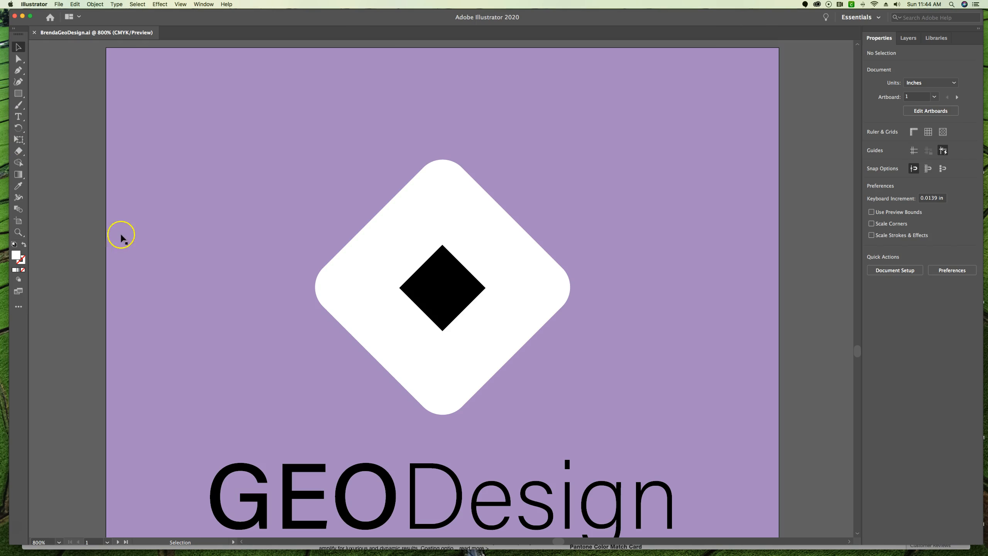
# Step: Draw four straight lines with the default 1 pt black stroke, joining each corner of the black diamond to the nearest corner of the white diamond
pyautogui.moveTo(19, 94); pyautogui.dragTo(38, 140)
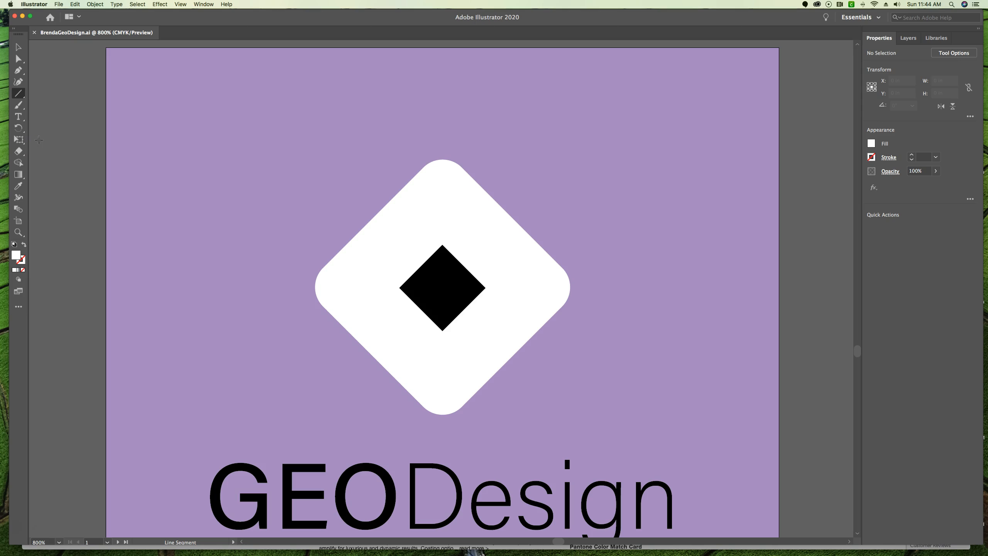
pyautogui.click(23, 261)
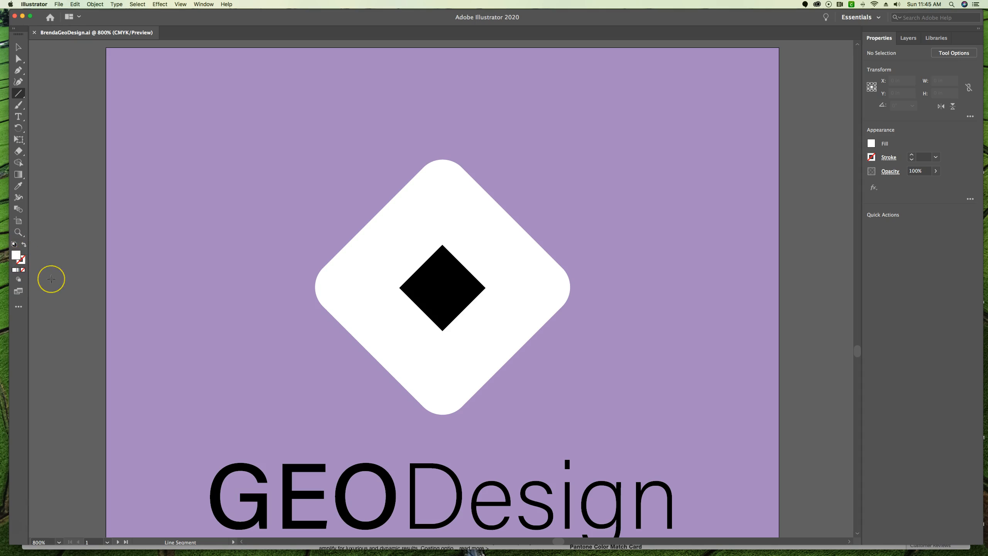
pyautogui.press('d')
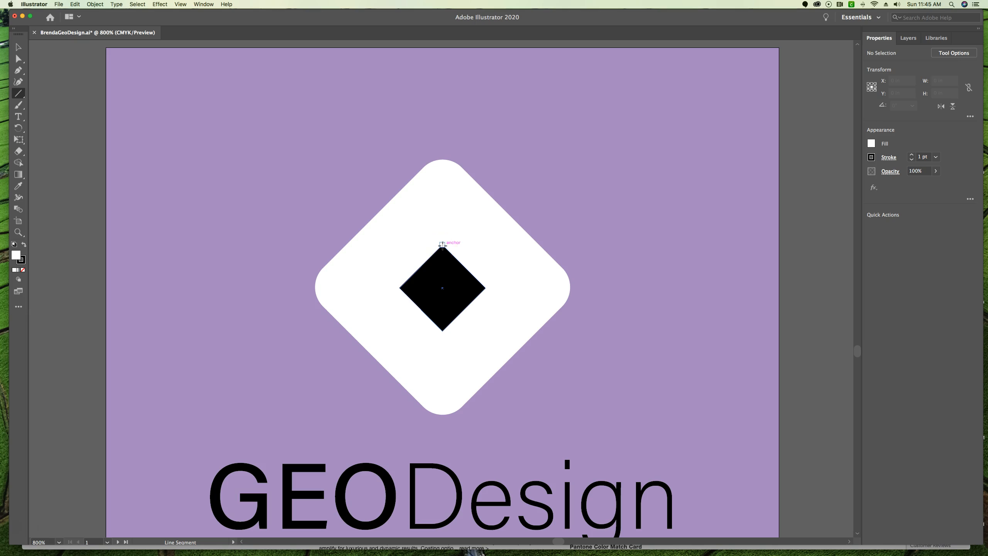
pyautogui.moveTo(443, 245); pyautogui.dragTo(443, 161)
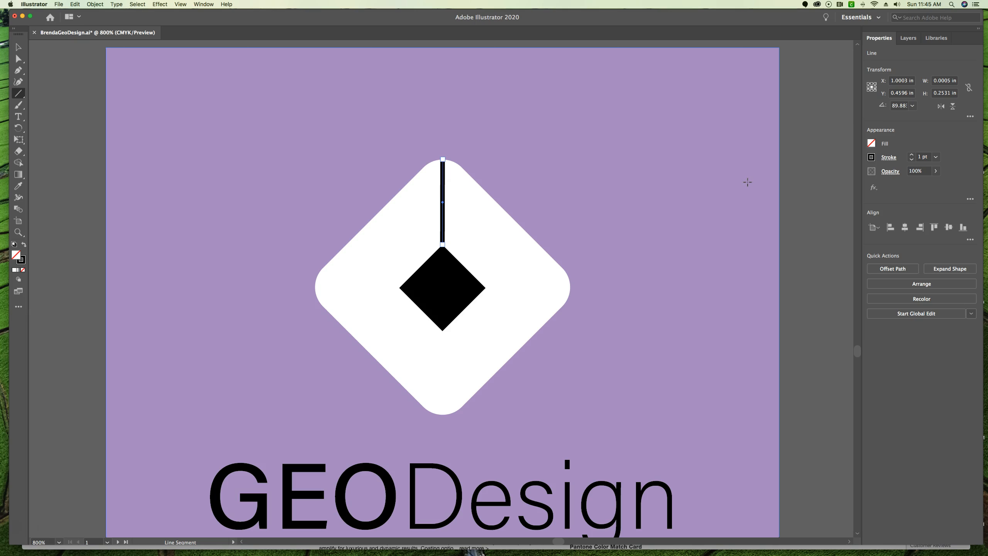
pyautogui.moveTo(485, 288); pyautogui.dragTo(571, 288)
pyautogui.moveTo(442, 331); pyautogui.dragTo(443, 415)
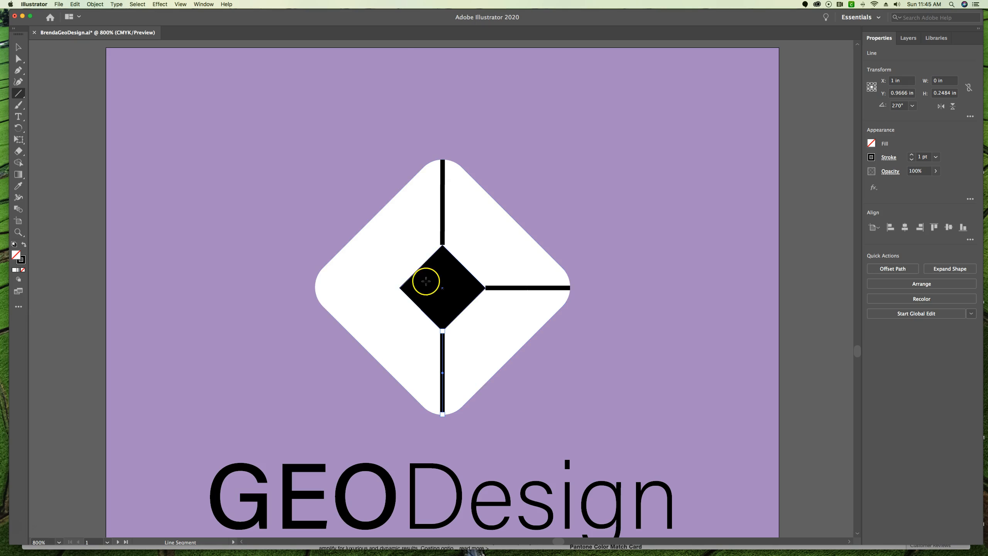
pyautogui.moveTo(399, 288); pyautogui.dragTo(315, 288)
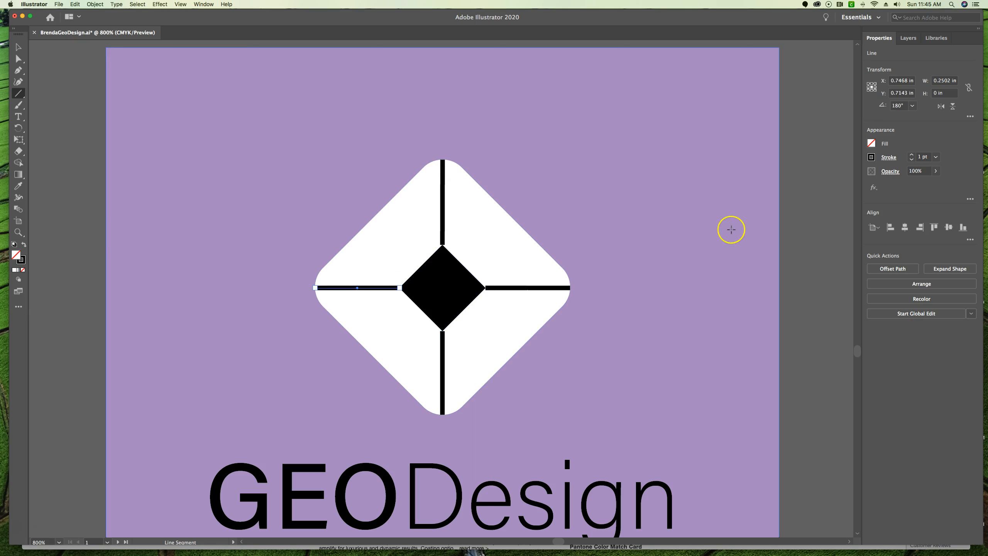
pyautogui.click(16, 46)
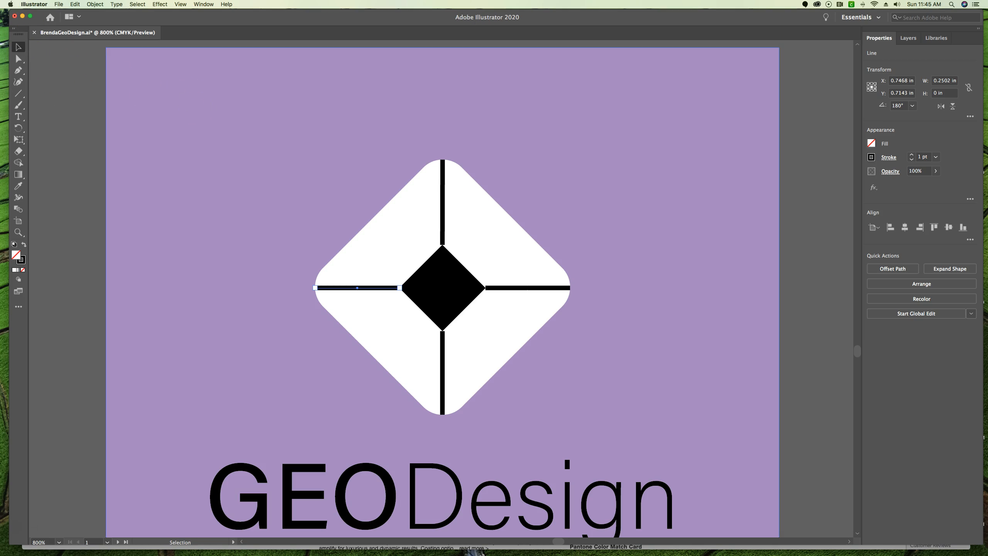
pyautogui.click(55, 66)
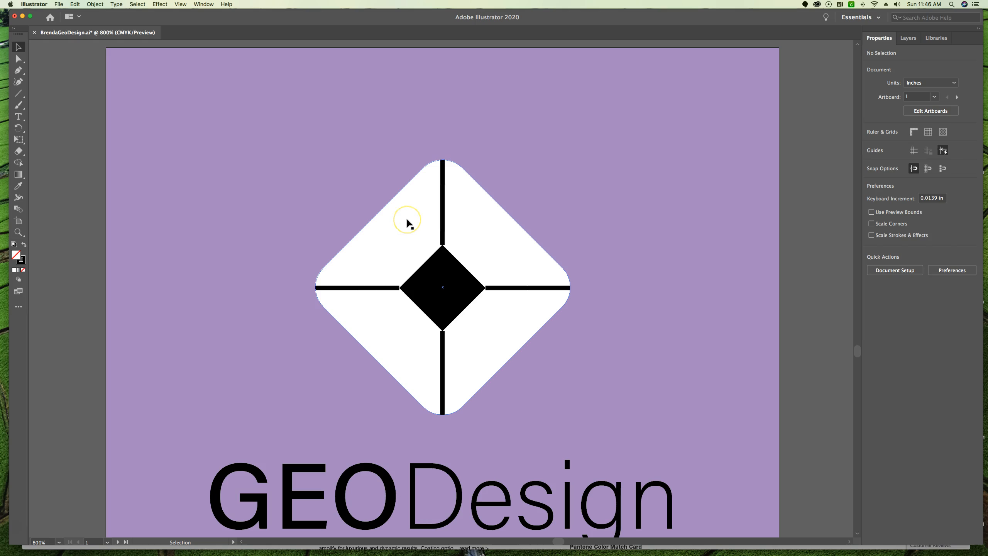
# Step: Select both diamonds and the four connecting lines together in Outline mode and return to Preview mode
pyautogui.press('super+y')
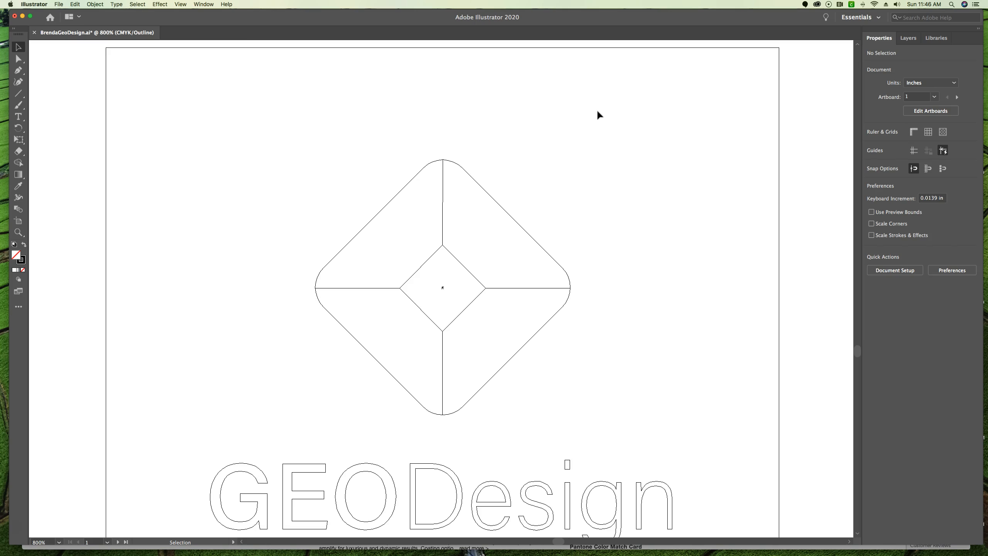
pyautogui.moveTo(299, 171); pyautogui.dragTo(576, 393)
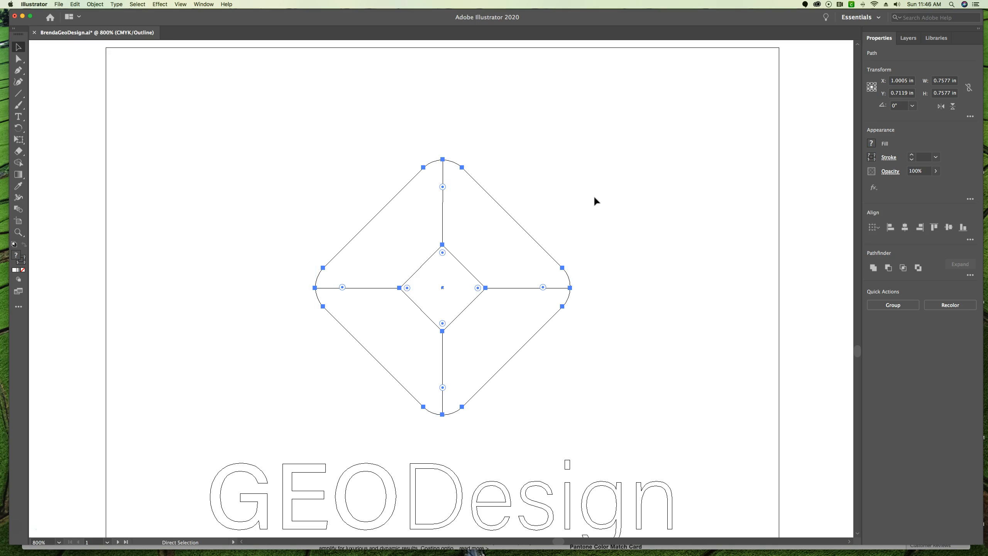
pyautogui.press('super+y')
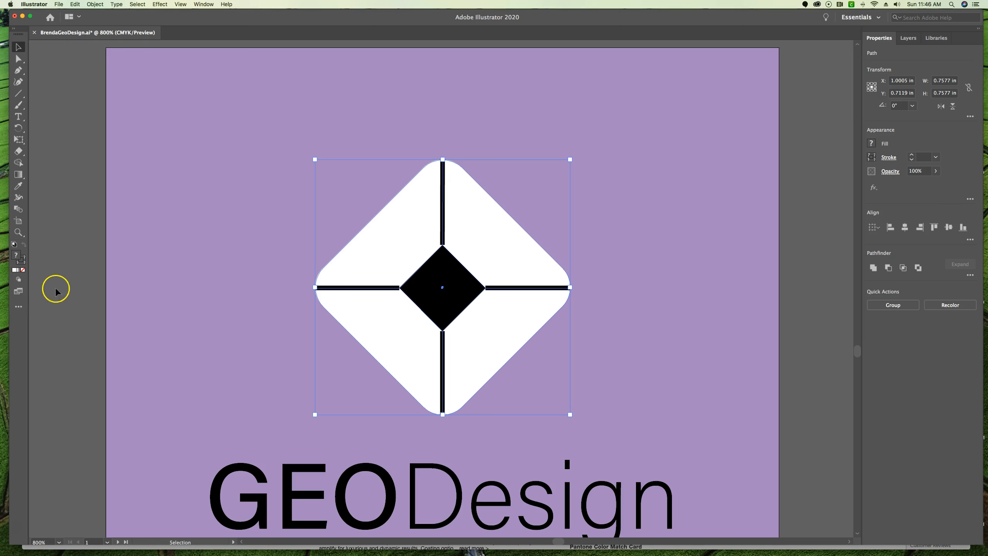
# Step: Add the Live Paint Bucket to the toolbar, between the Gradient and Eyedropper tools, and activate it
pyautogui.click(18, 308)
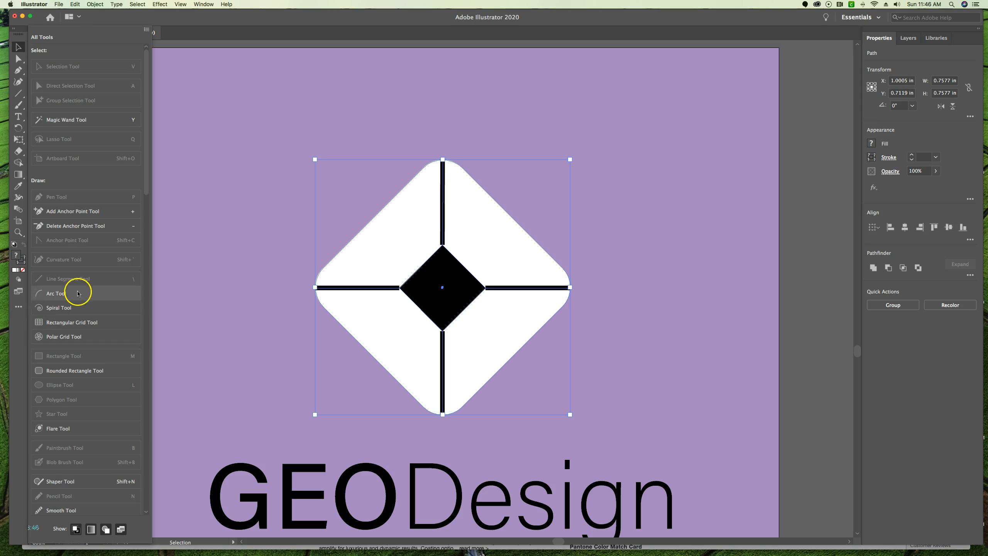
pyautogui.scroll(-3, 83, 293)
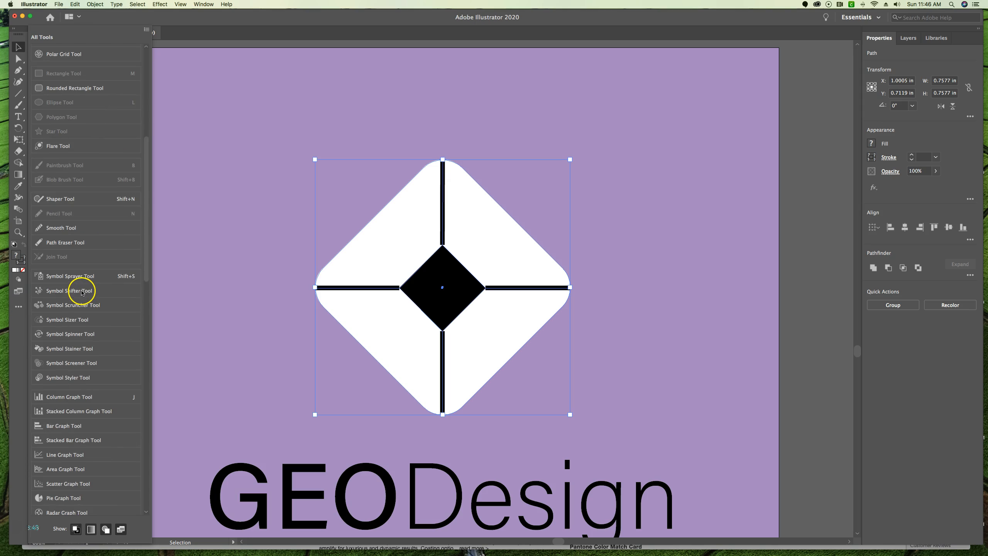
pyautogui.scroll(-10, 80, 292)
pyautogui.scroll(-3, 80, 292)
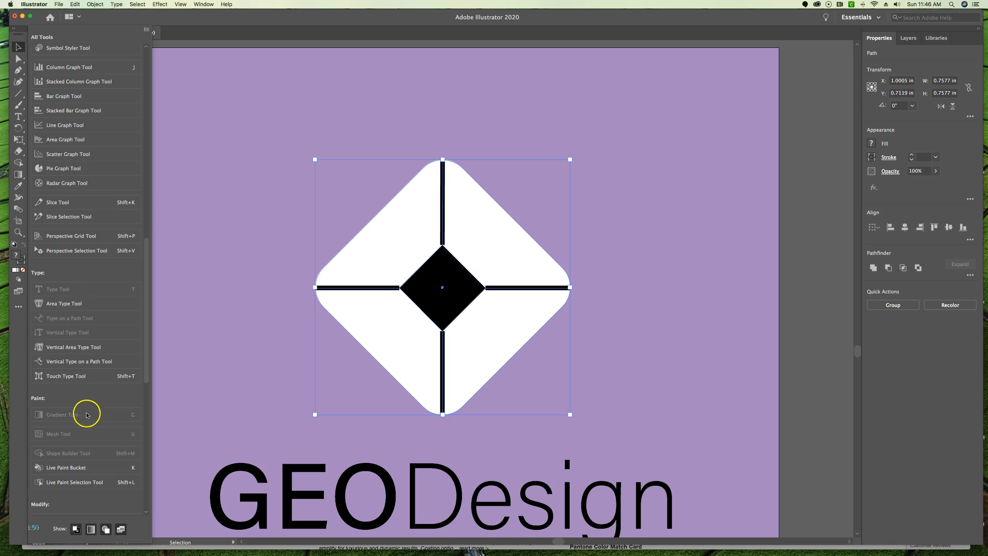
pyautogui.click(78, 468)
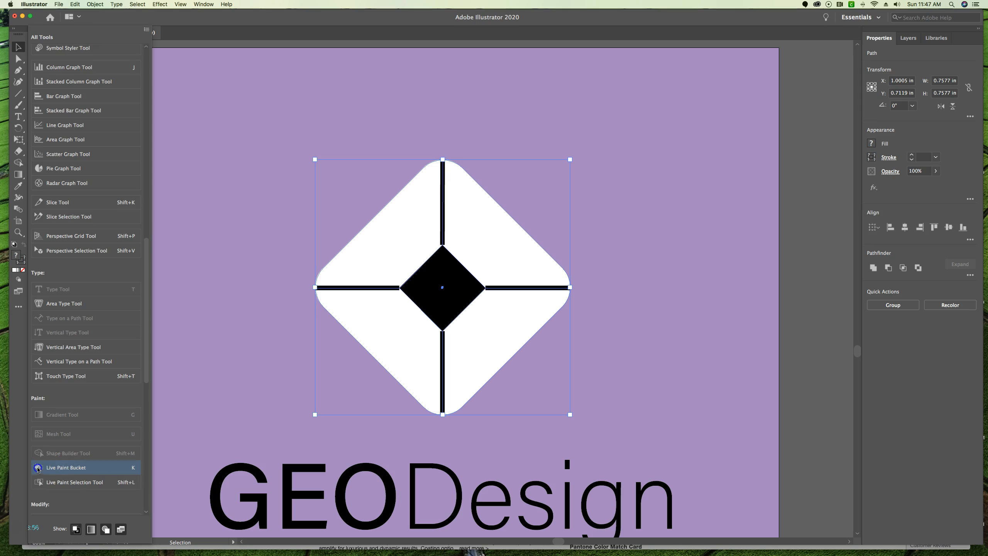
pyautogui.moveTo(46, 352); pyautogui.dragTo(19, 187)
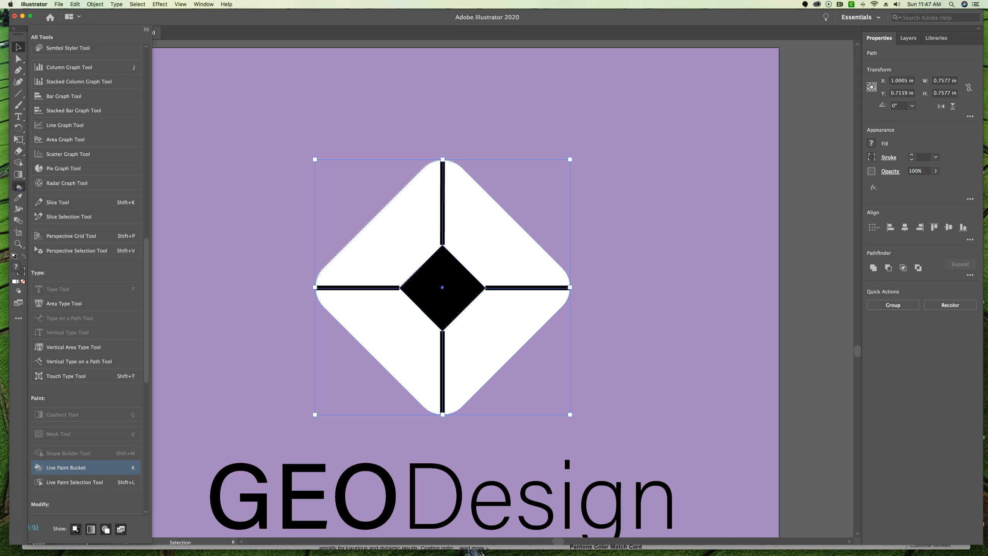
pyautogui.click(18, 189)
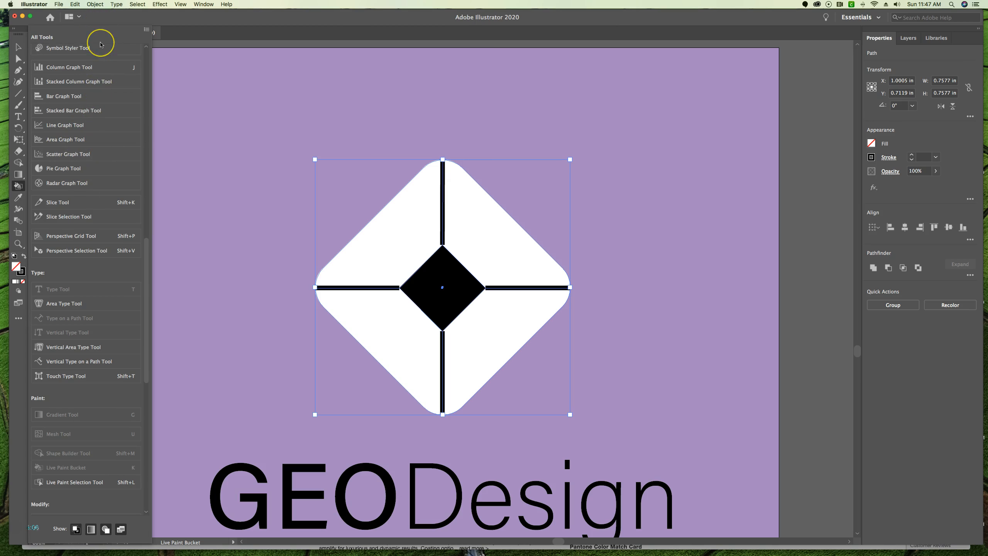
pyautogui.press('Escape')
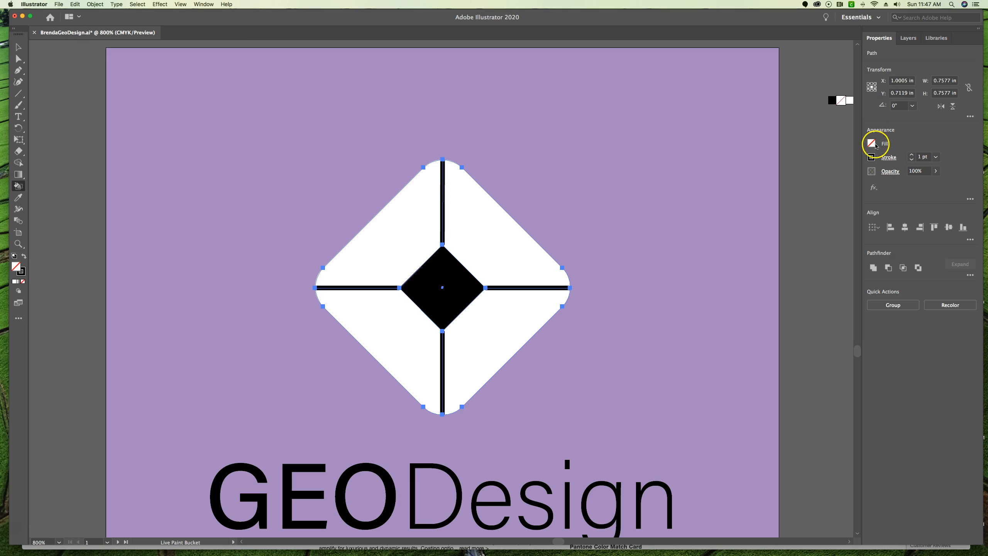
# Step: Set the Live Paint Bucket's fill color to the light purple swatch, the first in the color group
pyautogui.click(873, 144)
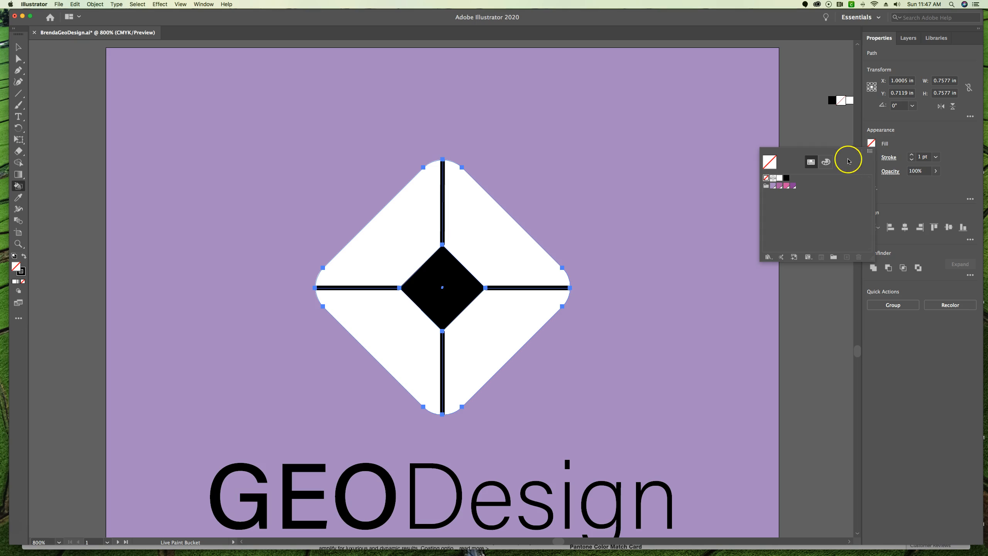
pyautogui.click(773, 188)
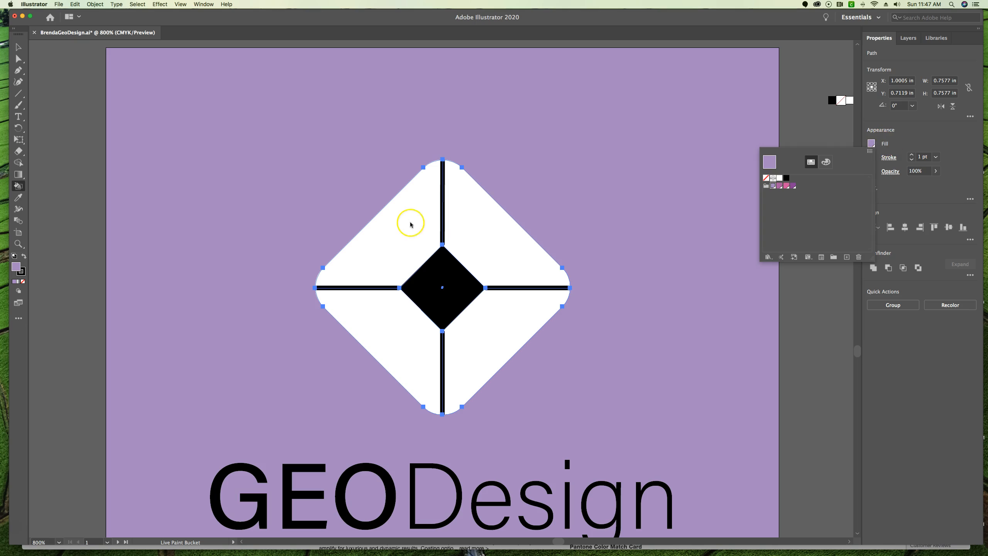
pyautogui.click(18, 185)
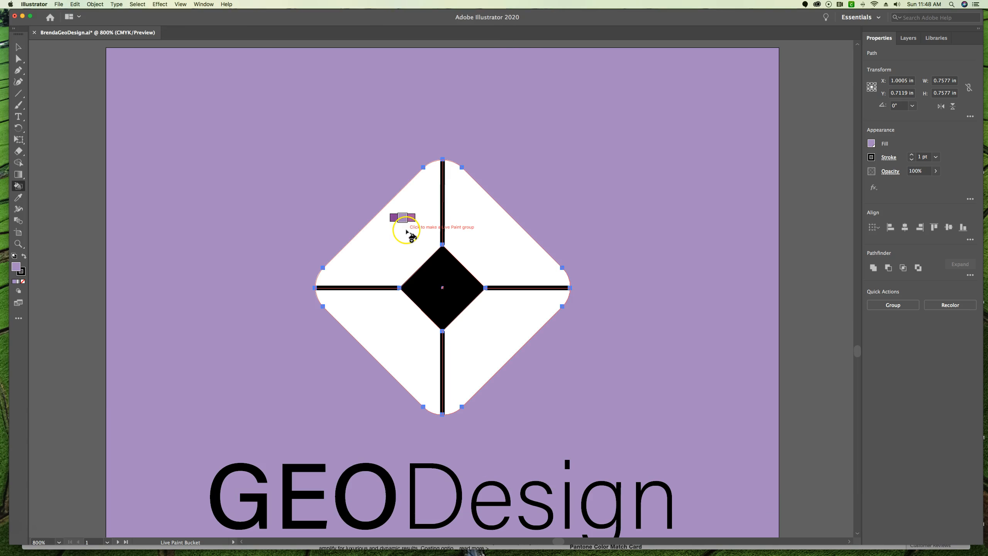
pyautogui.click(872, 144)
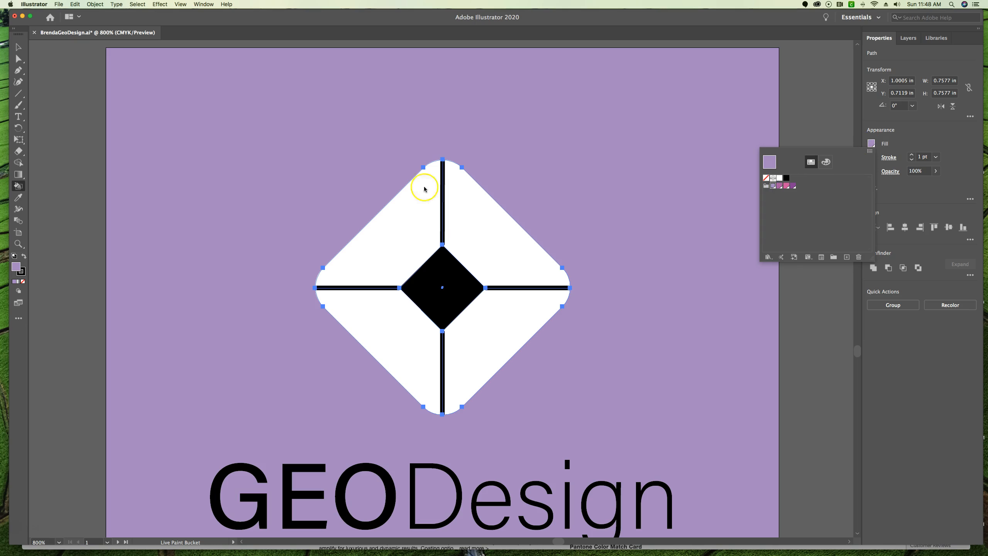
pyautogui.click(19, 186)
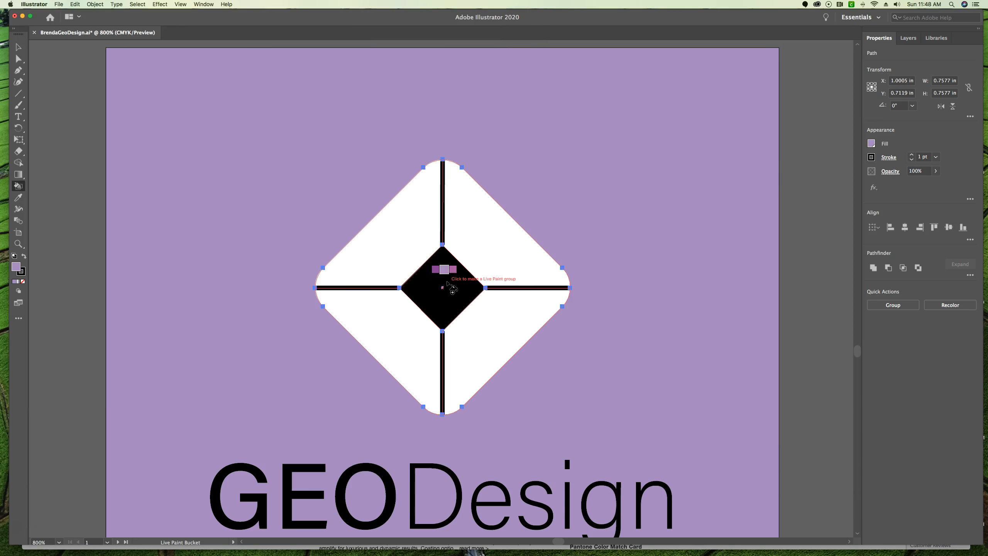
# Step: Convert the selected diamonds and lines into a Live Paint group and fill the center diamond with light purple
pyautogui.click(443, 275)
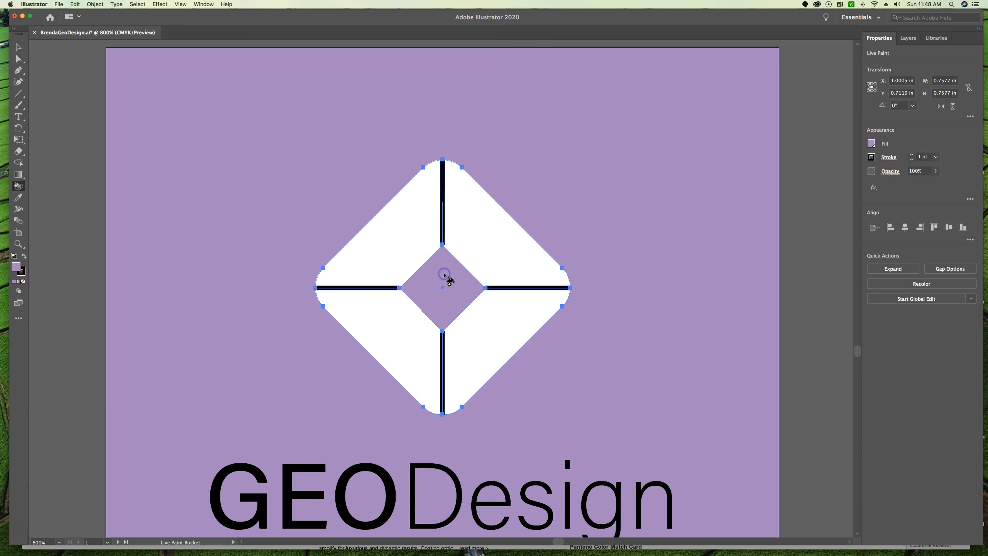
pyautogui.click(446, 281)
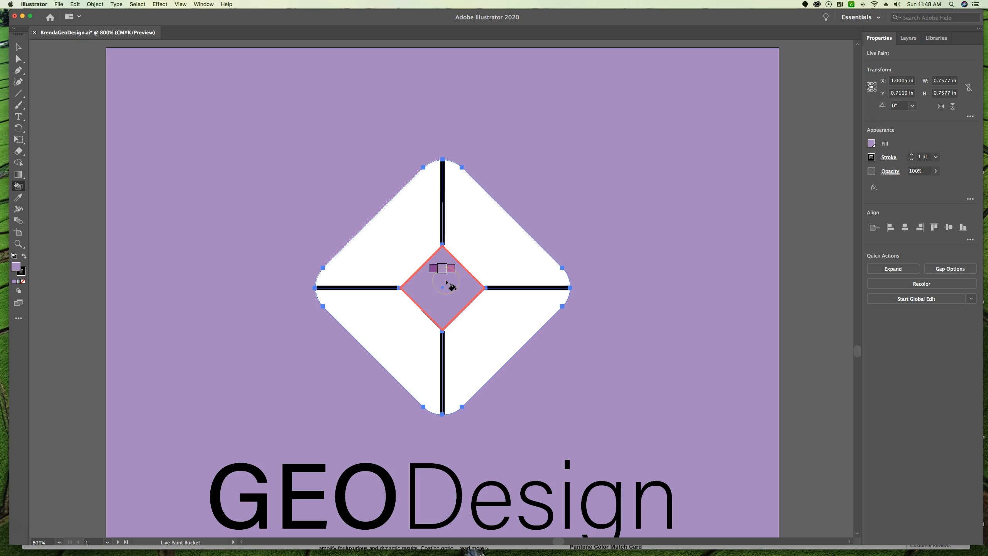
pyautogui.click(448, 285)
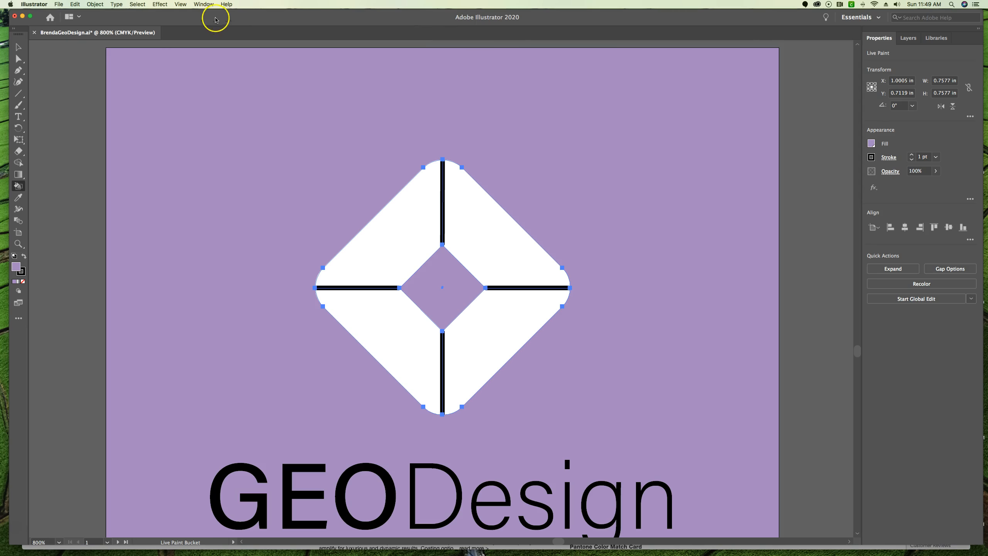
# Step: Show the Swatches panel and fill the logo's upper-left section with the magenta-purple swatch, the second in the color group
pyautogui.click(204, 4)
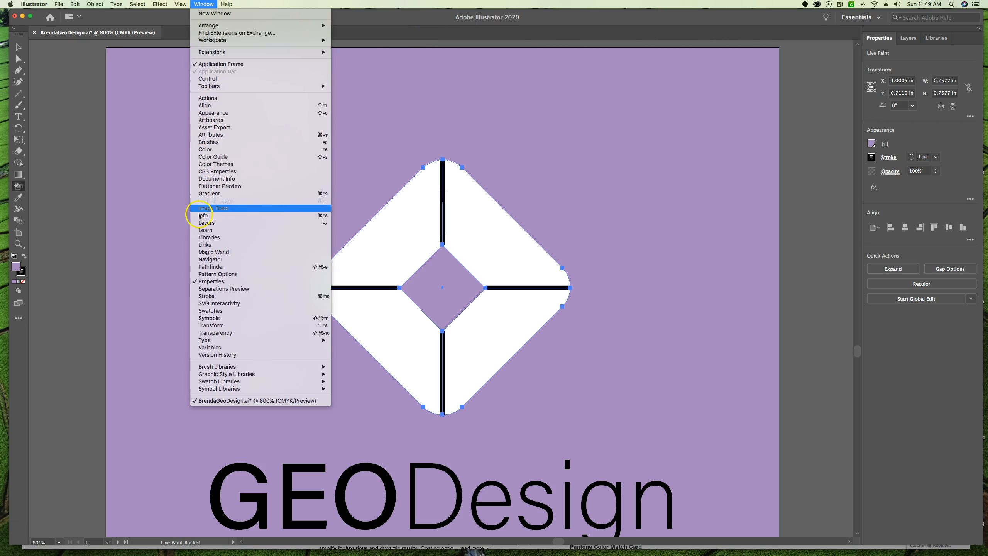
pyautogui.click(200, 310)
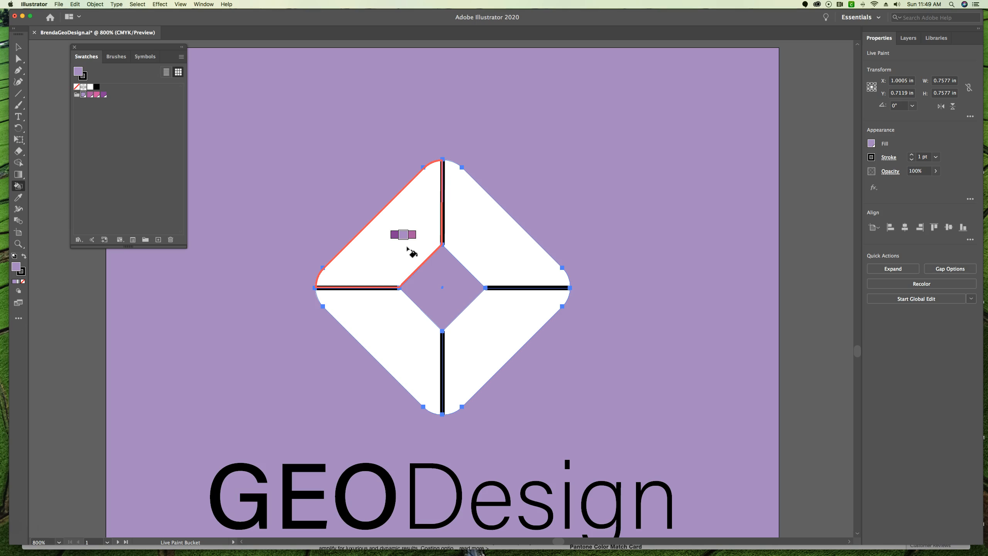
pyautogui.press('Right')
pyautogui.click(408, 244)
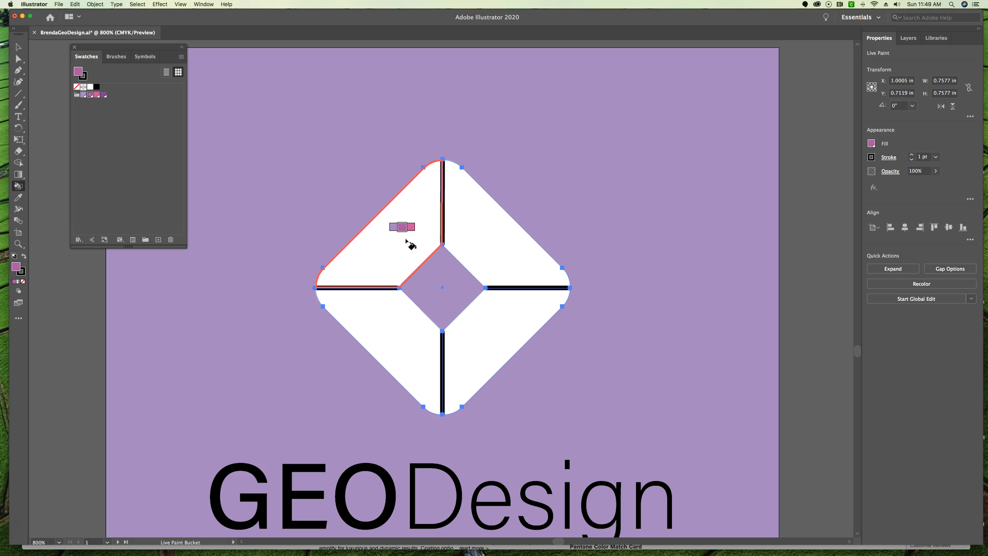
pyautogui.click(406, 241)
pyautogui.click(409, 228)
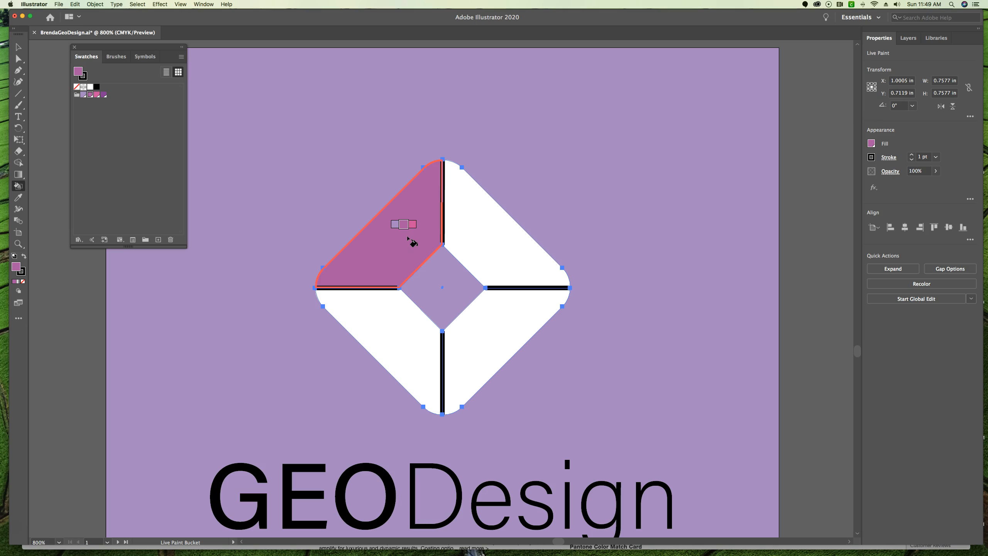
# Step: Fill the logo's upper-right section with the pink swatch, the third in the color group
pyautogui.click(487, 241)
pyautogui.press('Right')
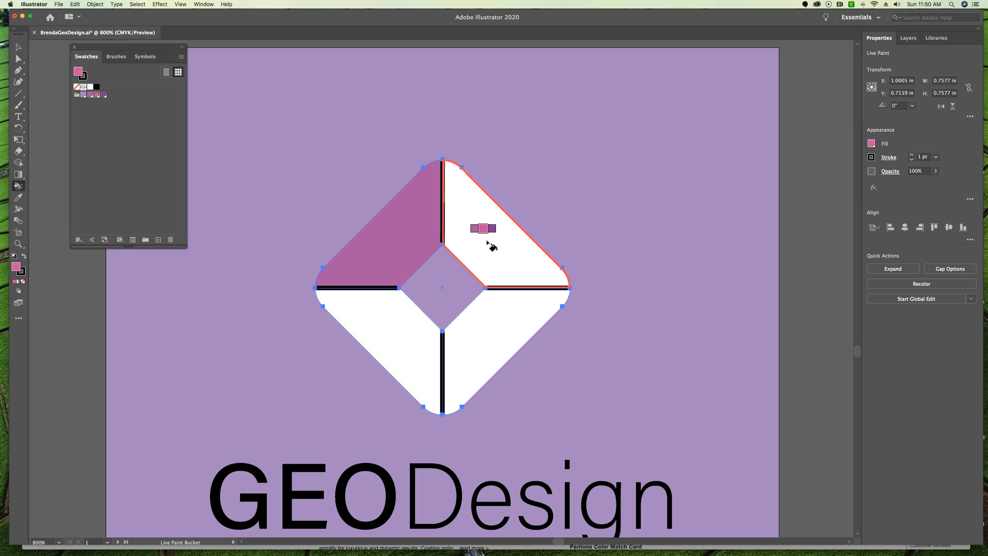
pyautogui.click(487, 241)
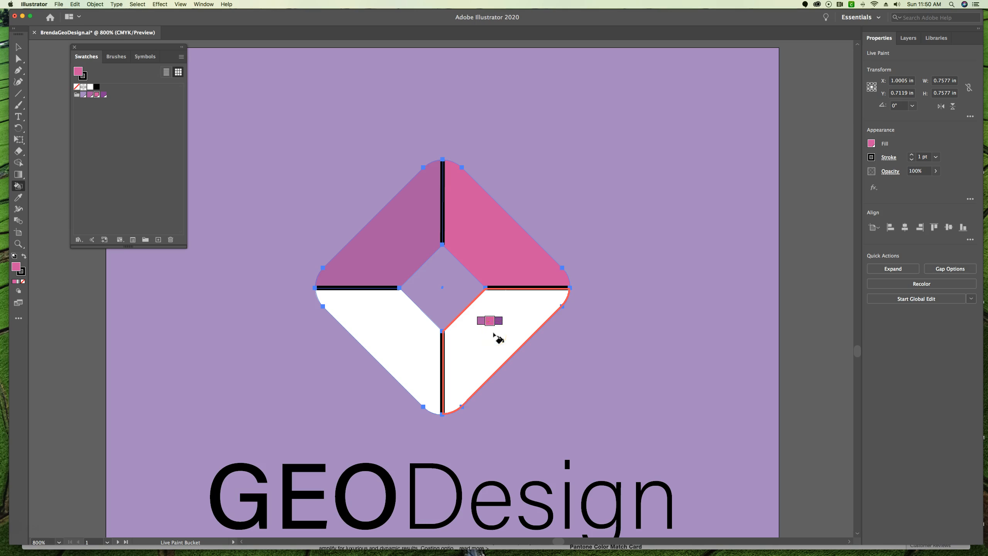
# Step: Fill the logo's lower-right section with the dark purple swatch, the fourth in the color group
pyautogui.press('Right')
pyautogui.click(493, 333)
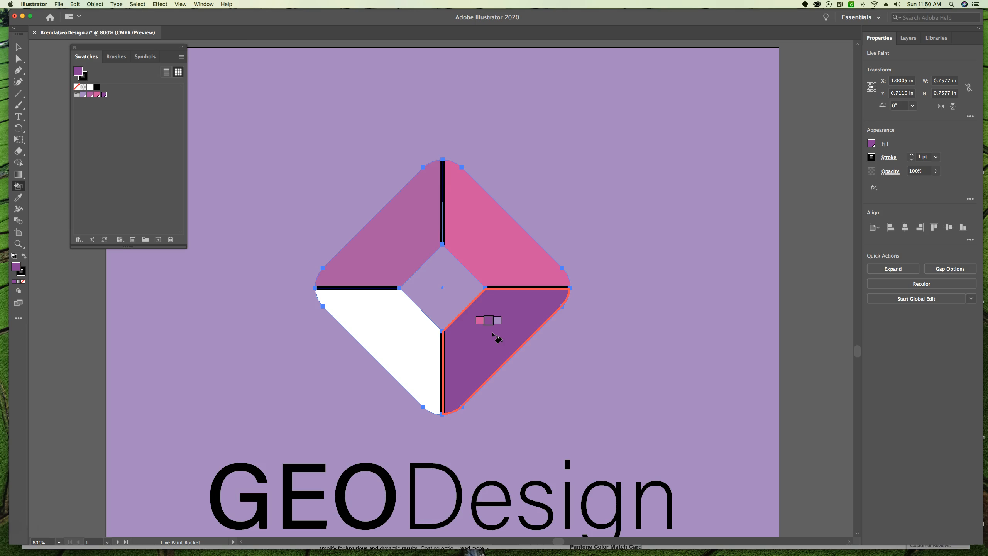
pyautogui.click(387, 345)
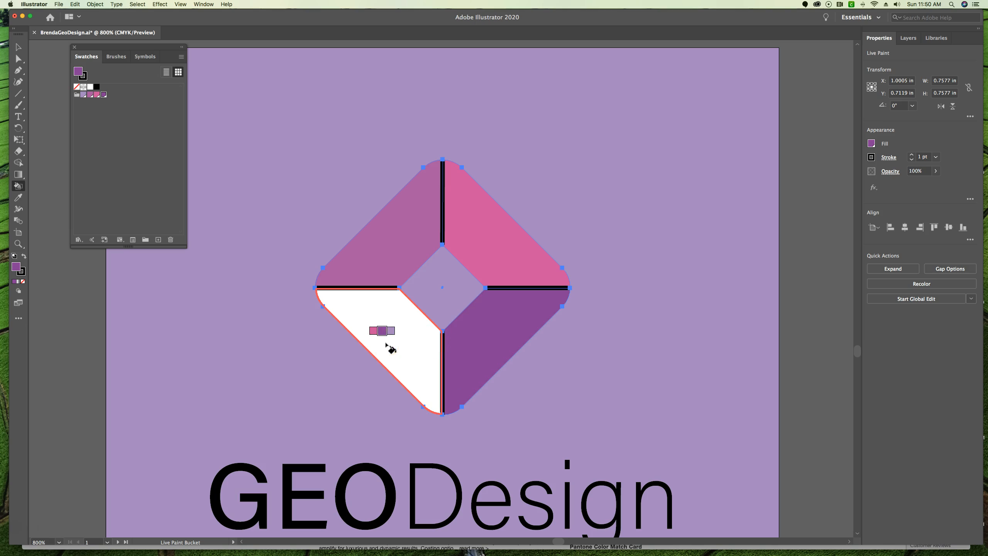
# Step: Refill the logo's lower-right section with the second, magenta-purple swatch and fill the lower-left section with the fourth, dark purple swatch
pyautogui.click(513, 325)
pyautogui.press('Left')
pyautogui.press('Left')
pyautogui.click(513, 326)
pyautogui.press('Right')
pyautogui.press('Right')
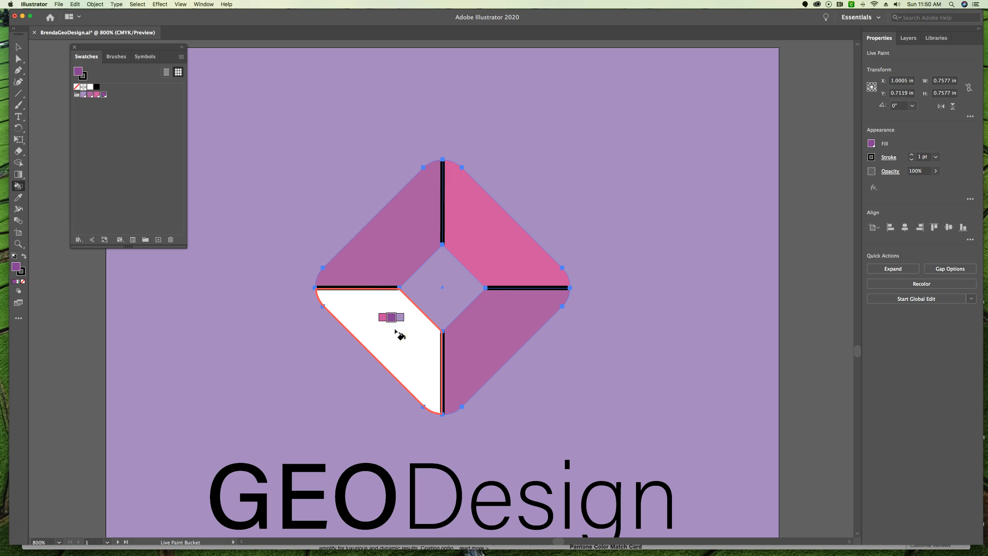
pyautogui.click(396, 331)
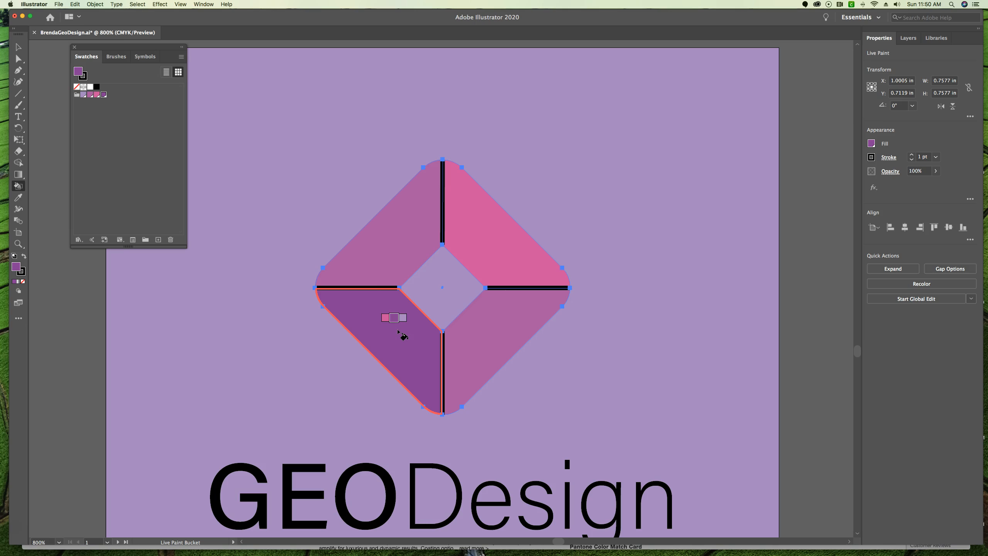
# Step: Enable Paint Strokes in the Live Paint Bucket options, keeping Paint Fills on
pyautogui.doubleClick(17, 186)
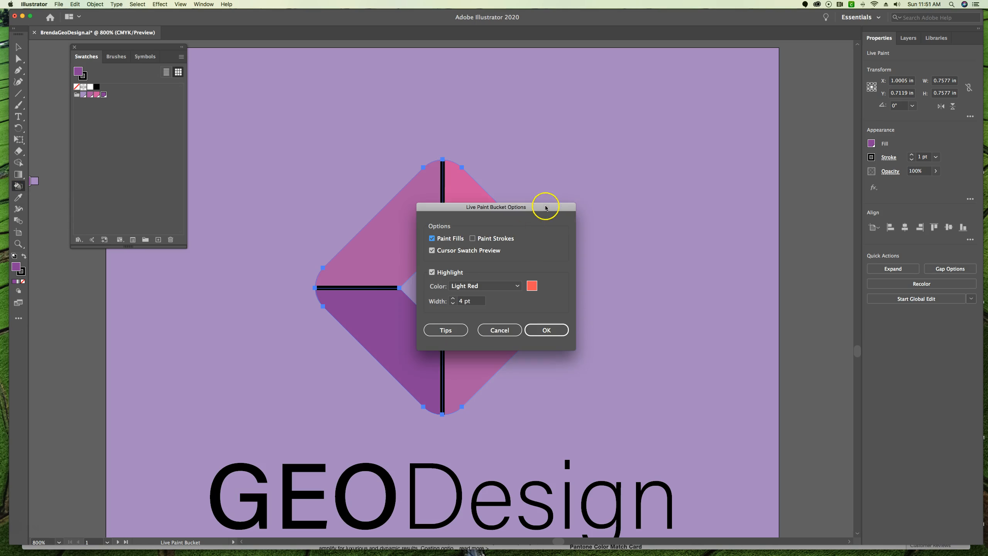
pyautogui.moveTo(544, 205); pyautogui.dragTo(718, 110)
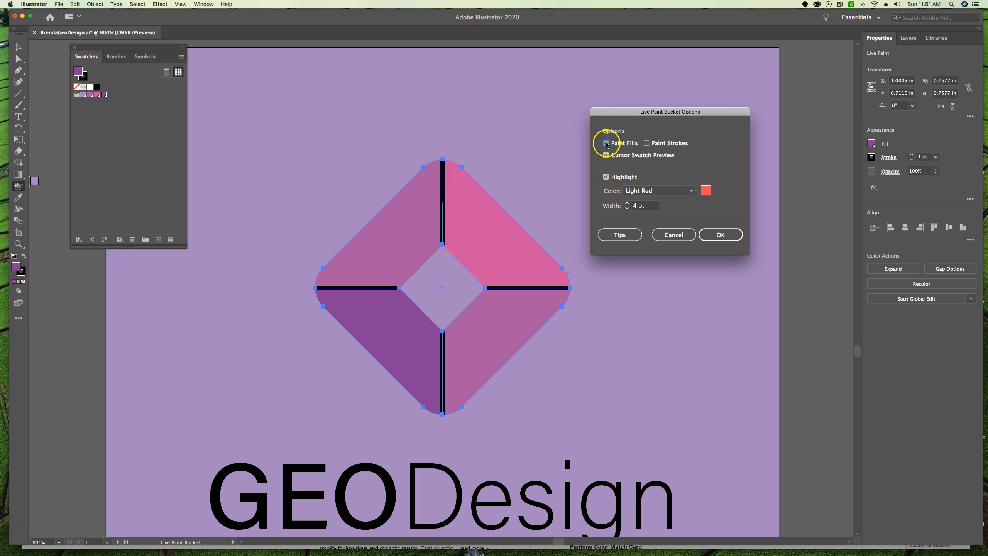
pyautogui.click(647, 143)
pyautogui.click(720, 234)
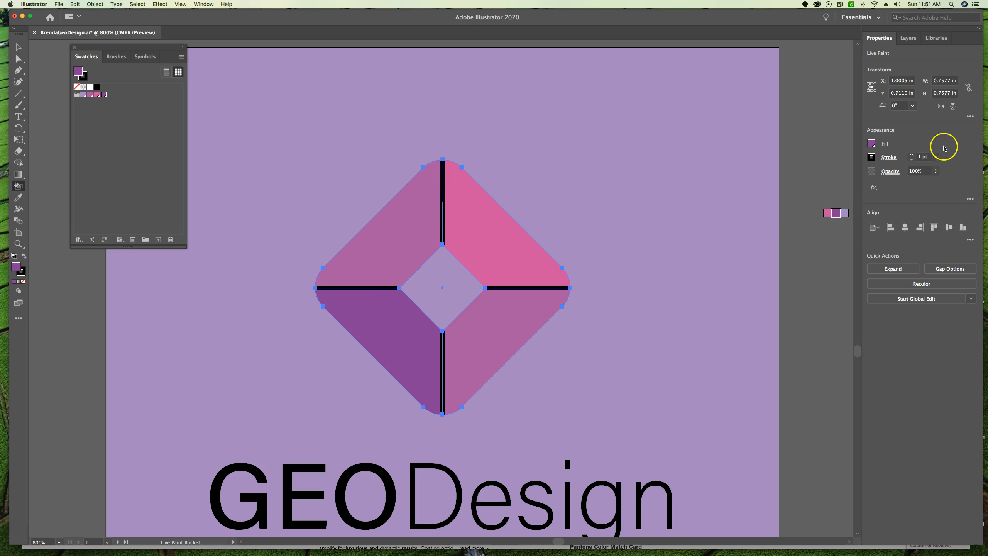
# Step: Set the stroke color to None and apply it with the Live Paint Bucket to the logo's four black dividing lines
pyautogui.click(872, 158)
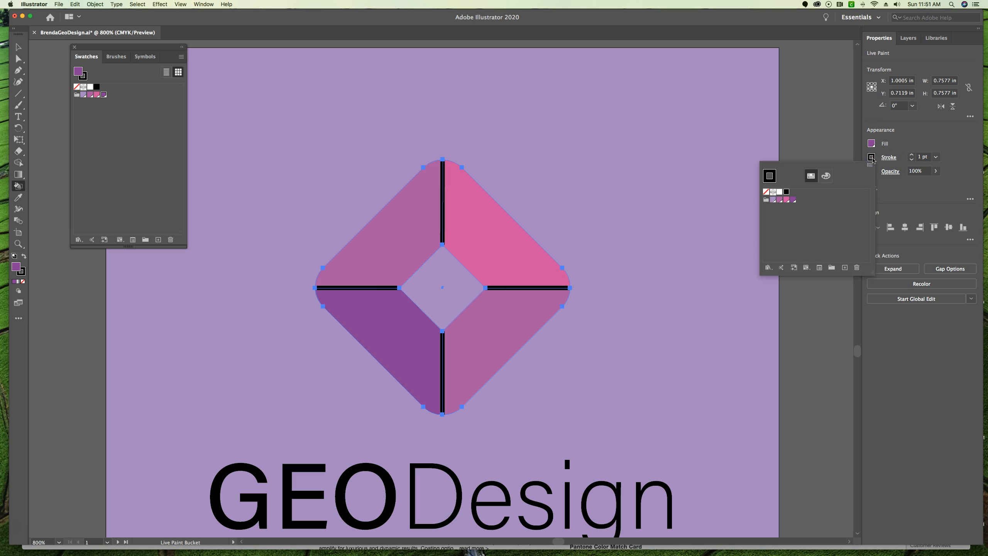
pyautogui.click(766, 191)
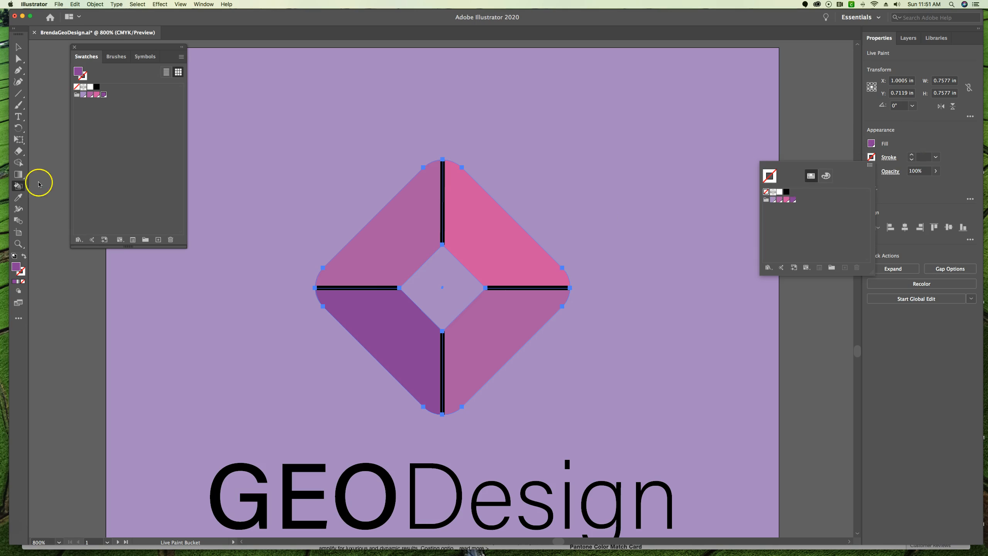
pyautogui.click(18, 186)
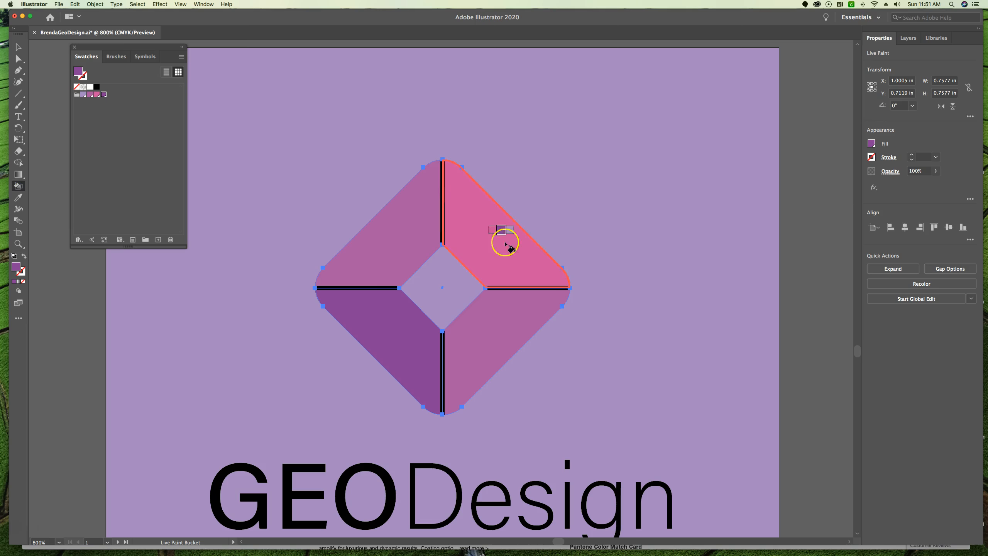
pyautogui.click(506, 287)
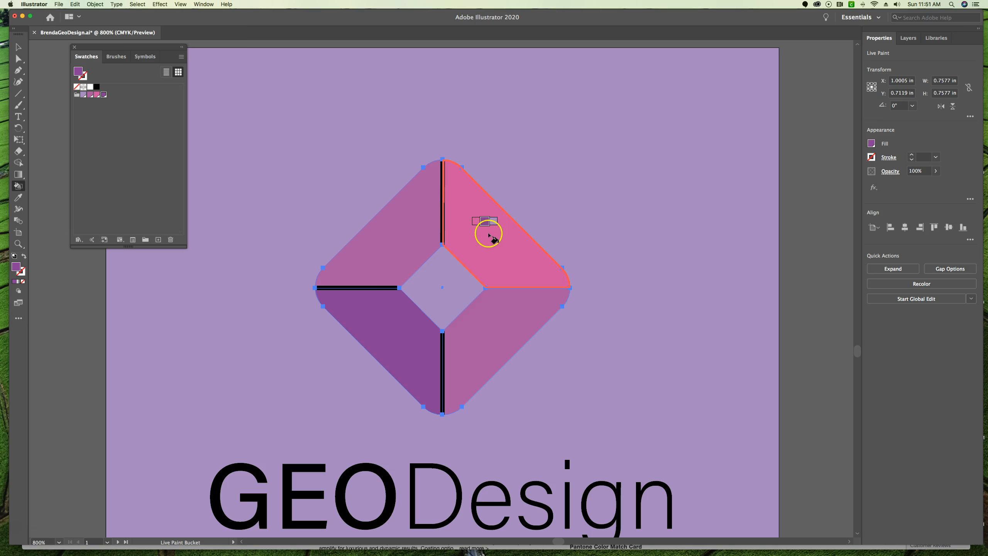
pyautogui.click(442, 201)
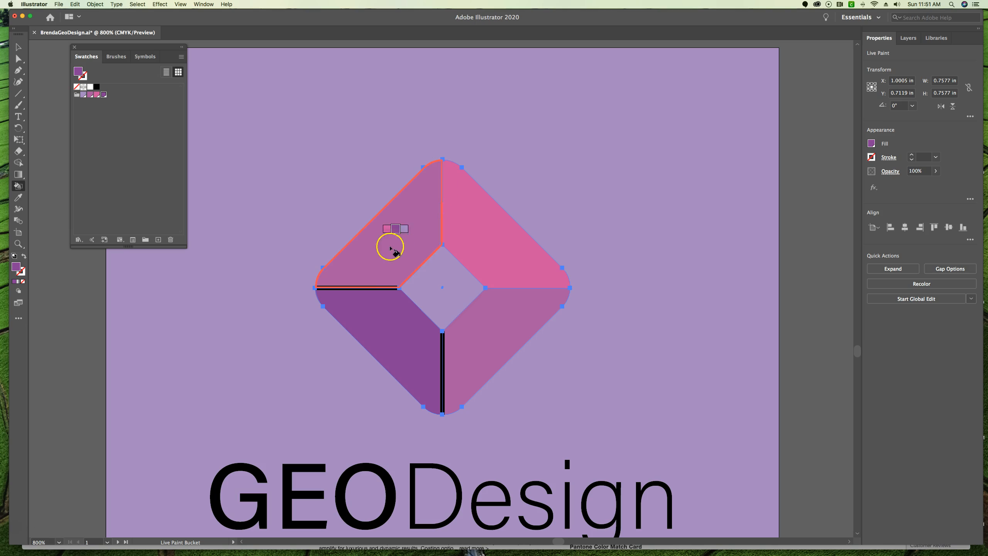
pyautogui.click(365, 287)
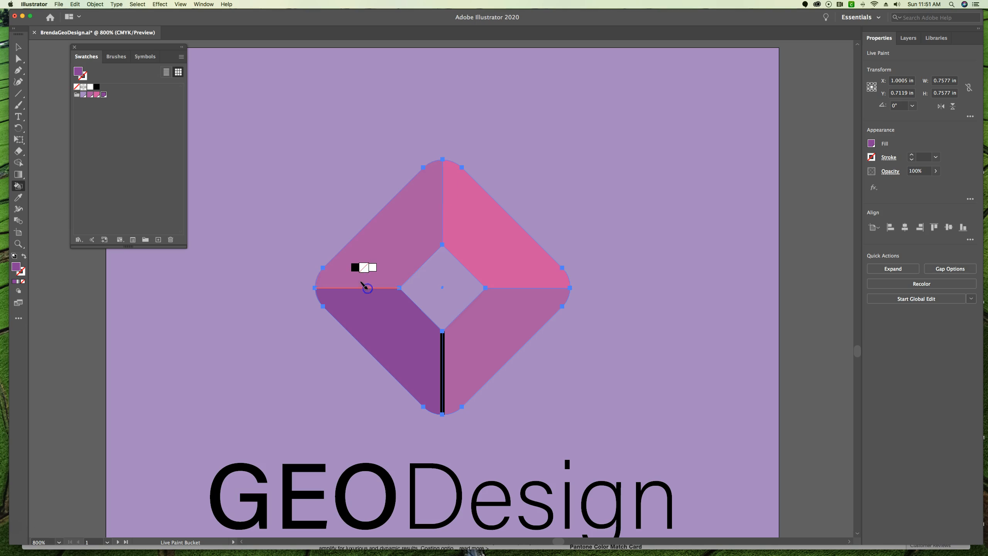
pyautogui.click(441, 375)
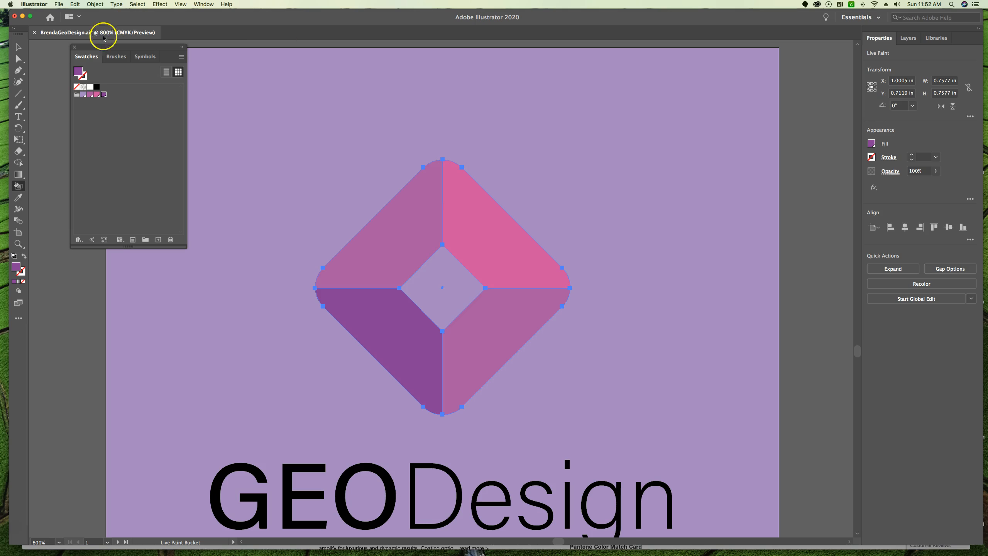
# Step: Close the Swatches panel and select the light purple background rectangle with the Selection tool
pyautogui.click(75, 47)
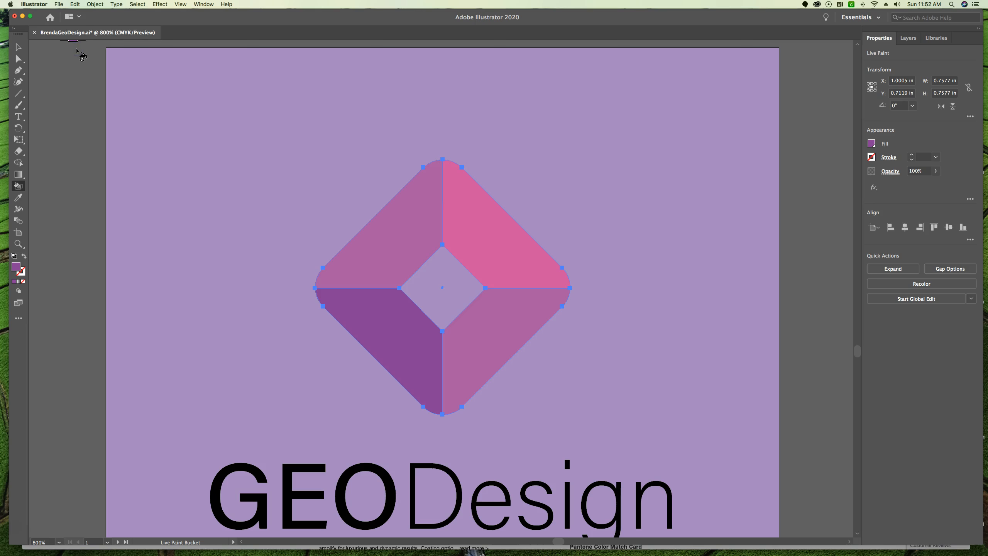
pyautogui.click(18, 47)
pyautogui.click(364, 56)
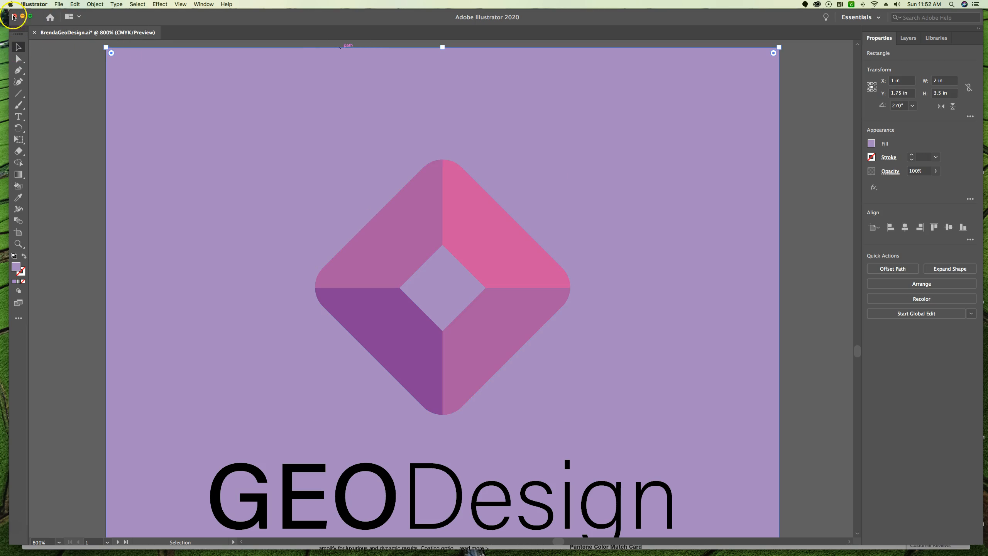
# Step: Save the document as a new Adobe Illustrator (ai) file in Lesson08, appending 240 to its current name
pyautogui.click(59, 4)
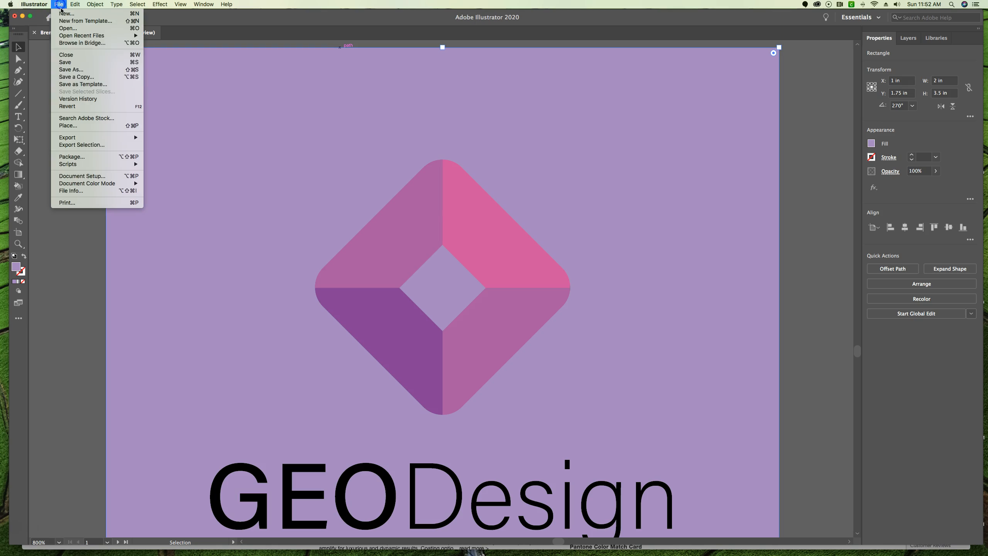
pyautogui.click(70, 71)
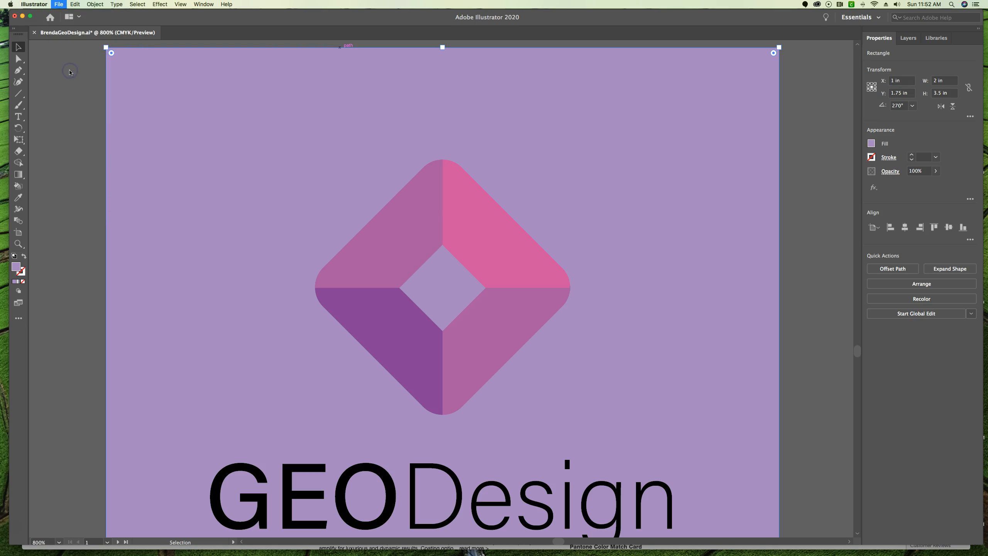
pyautogui.click(495, 109)
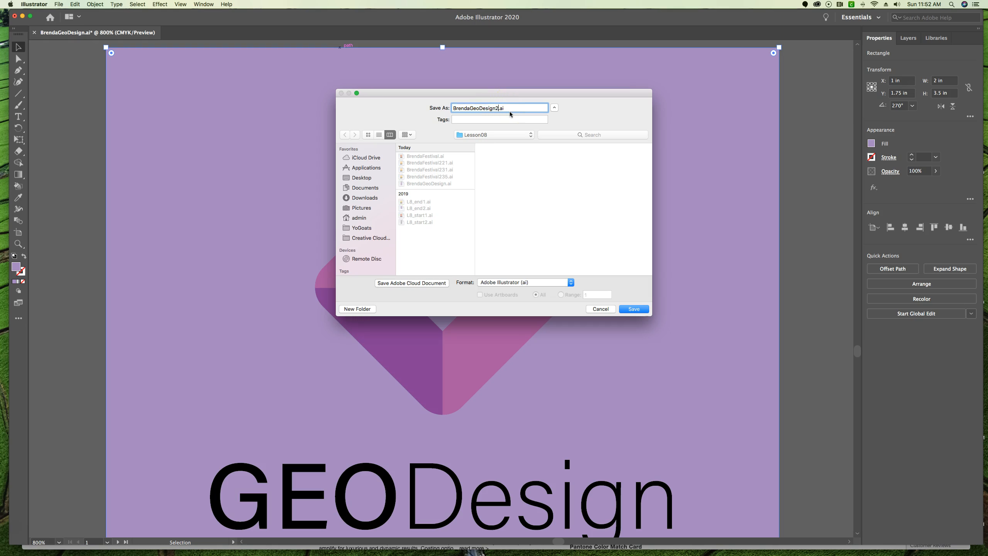
pyautogui.press('Return')
pyautogui.click(386, 290)
pyautogui.click(216, 339)
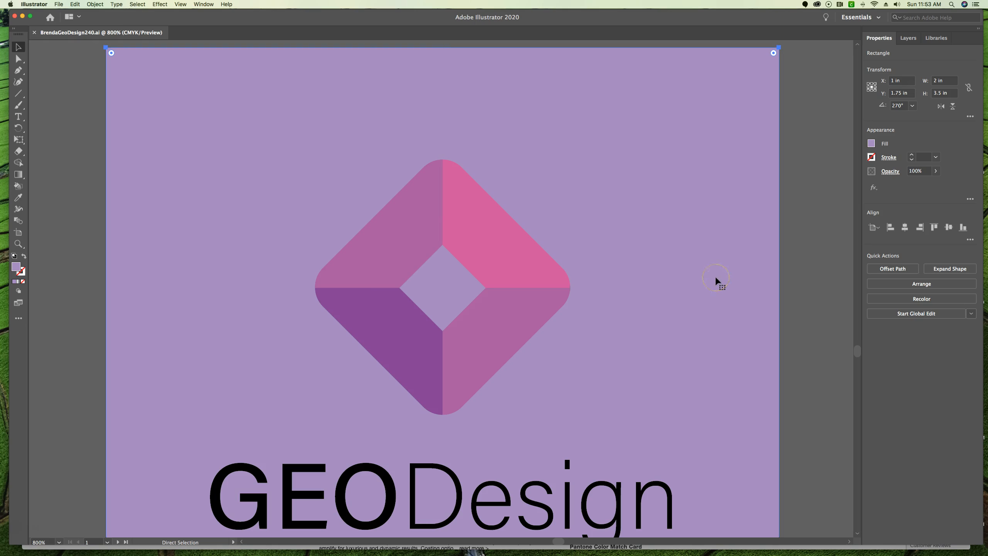
# Step: Convert the light purple background rectangle of the card with the GEODesign text into a Live Paint group
pyautogui.press('super+minus')
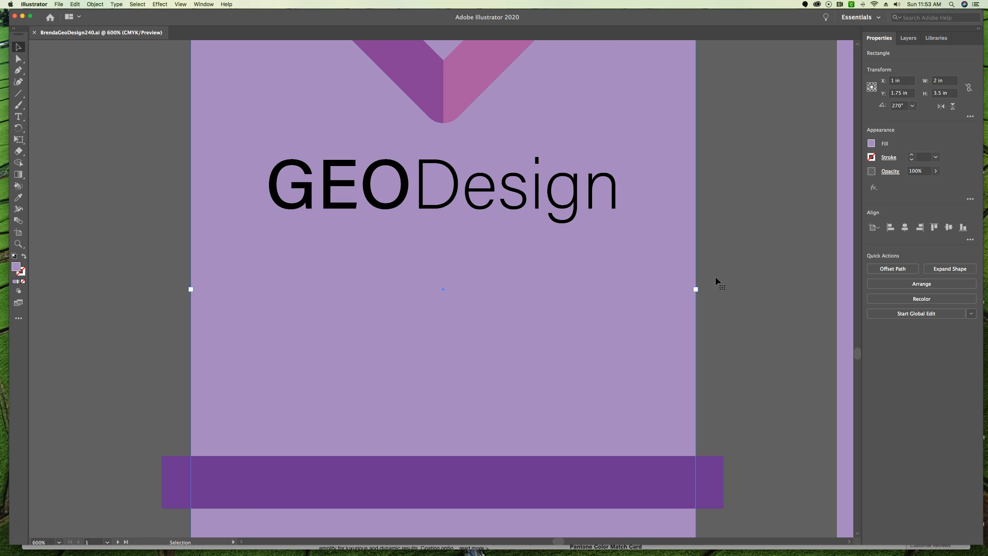
pyautogui.press('super+minus')
pyautogui.press('super+minus')
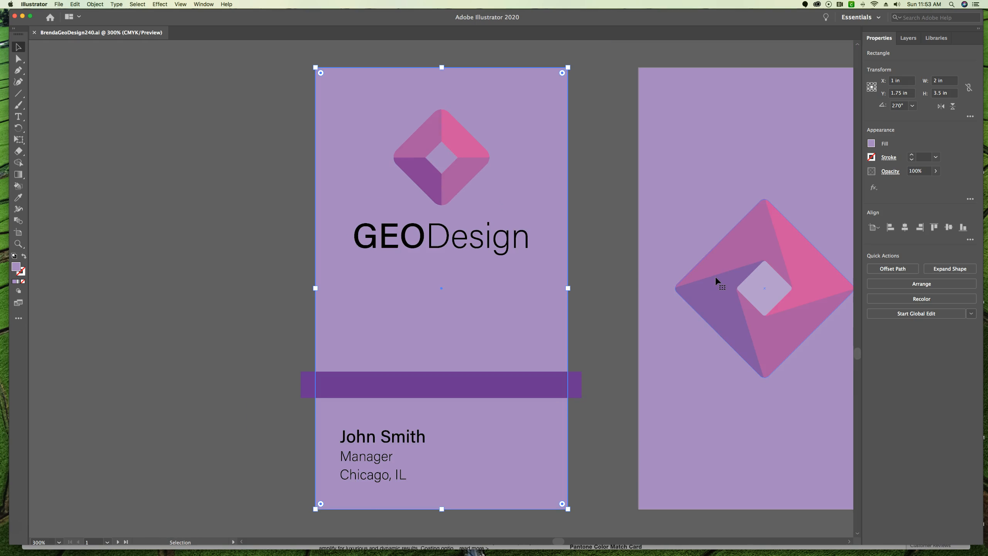
pyautogui.scroll(1, 715, 277)
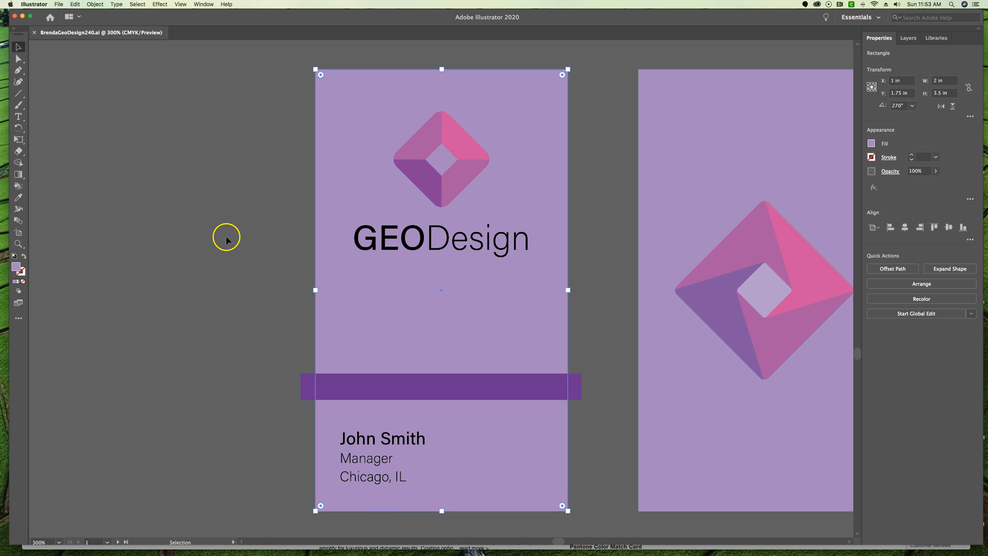
pyautogui.click(176, 107)
pyautogui.click(351, 87)
pyautogui.click(95, 4)
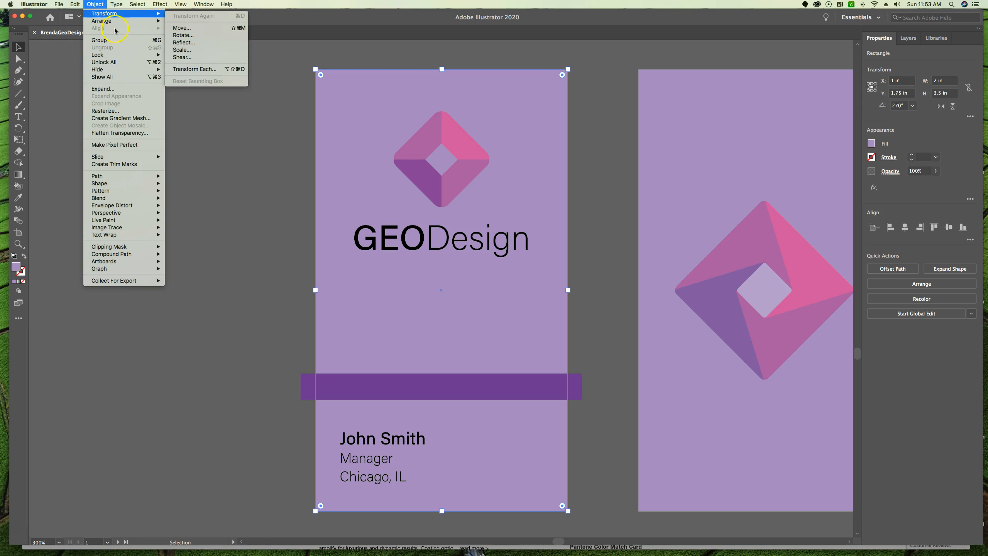
pyautogui.moveTo(143, 222)
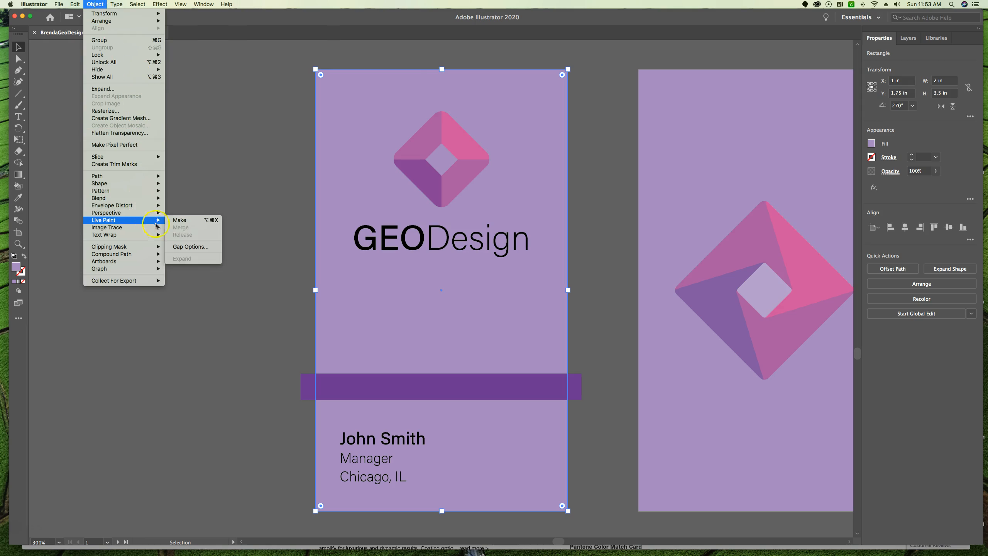
pyautogui.click(186, 222)
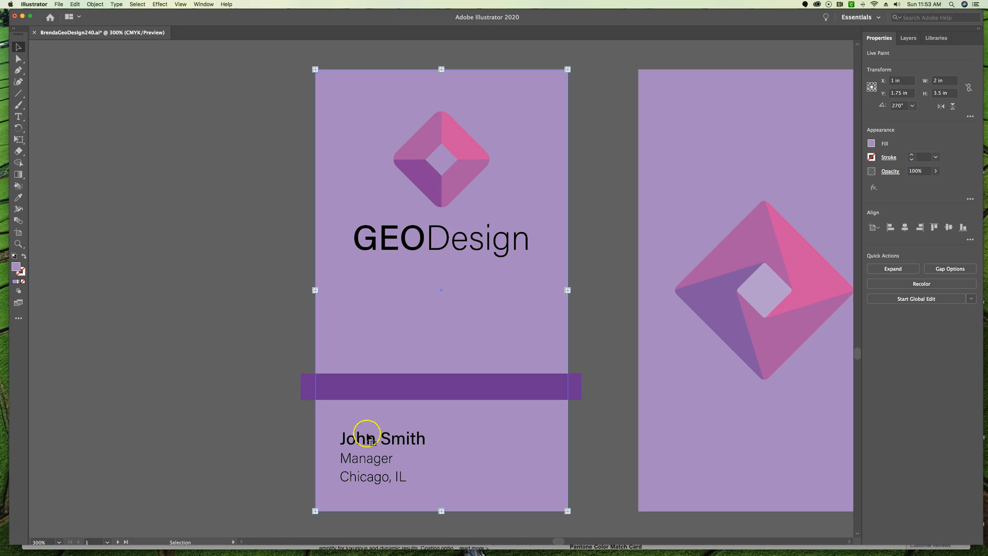
# Step: Add the dark purple horizontal line to the selection and merge it into the card background's Live Paint group
pyautogui.keyDown('shift'); pyautogui.click(422, 389); pyautogui.keyUp('shift')
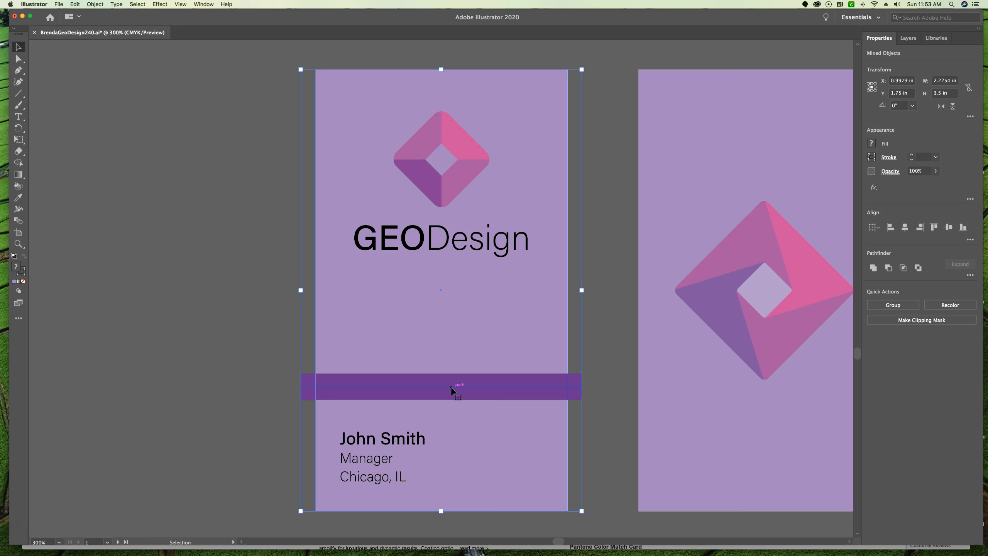
pyautogui.click(103, 5)
pyautogui.moveTo(111, 220)
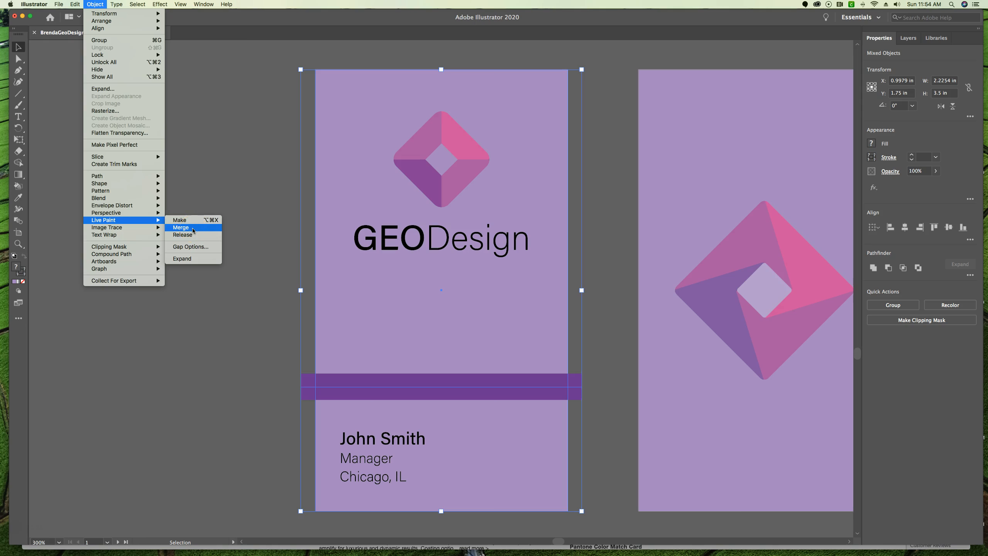
pyautogui.click(193, 229)
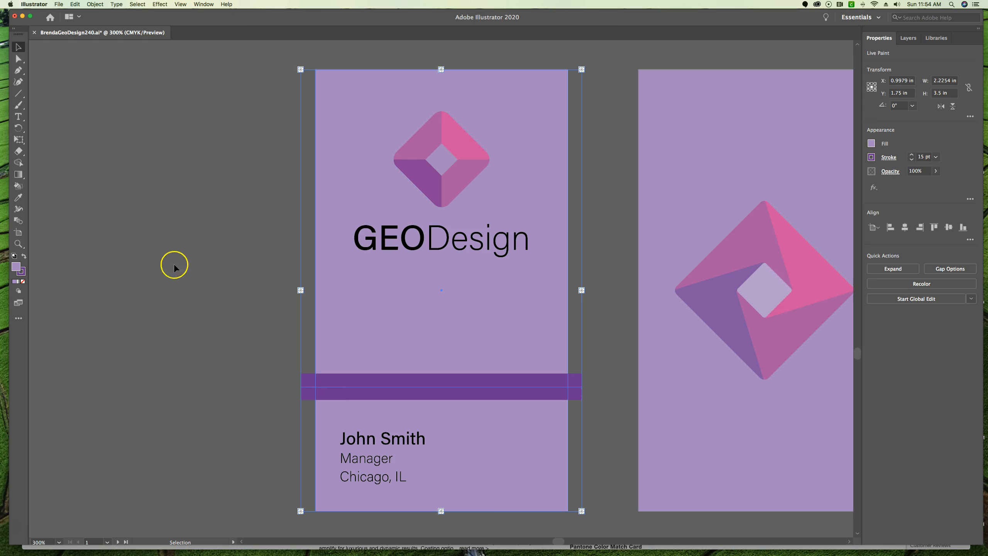
# Step: Set the fill to white and apply it with the Live Paint Bucket to the background area below the dark purple line
pyautogui.click(18, 186)
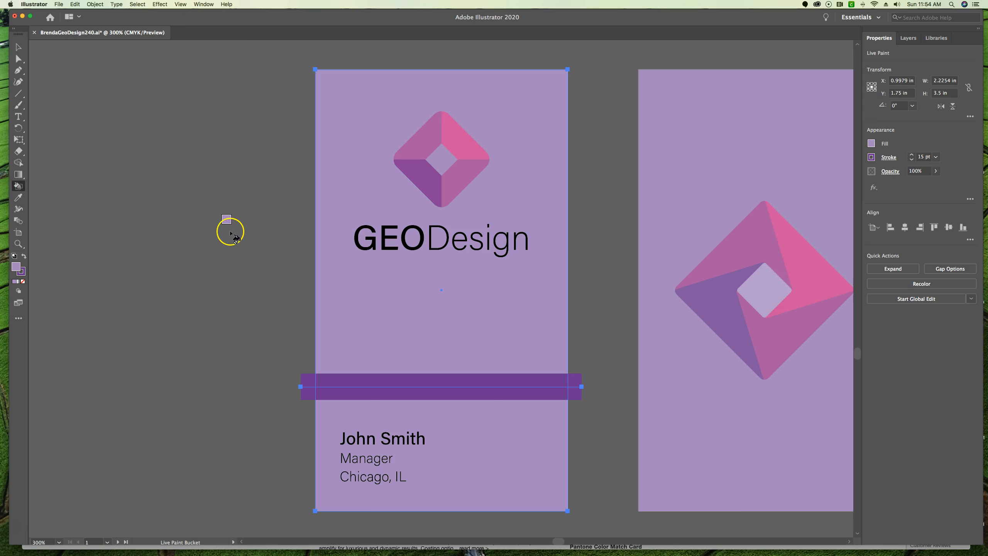
pyautogui.click(871, 144)
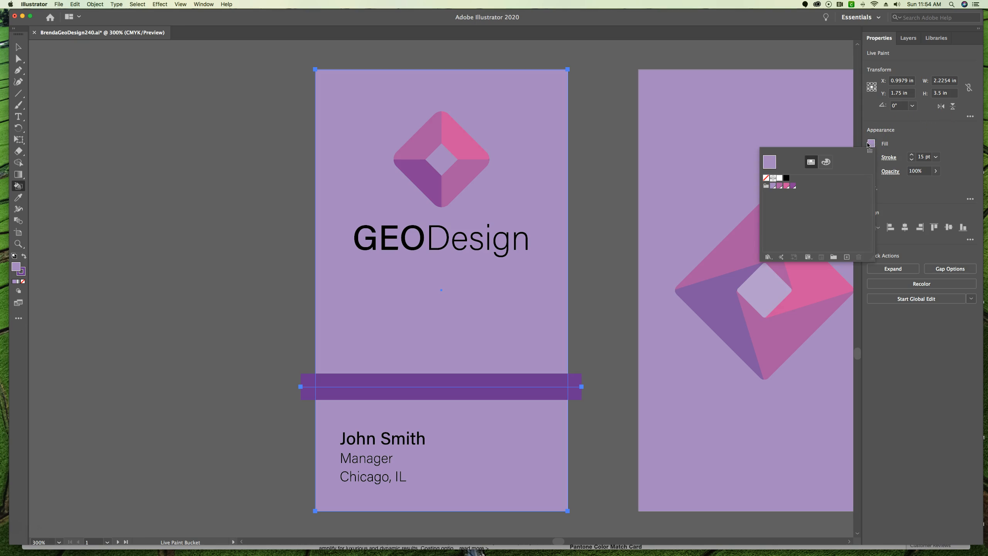
pyautogui.click(780, 178)
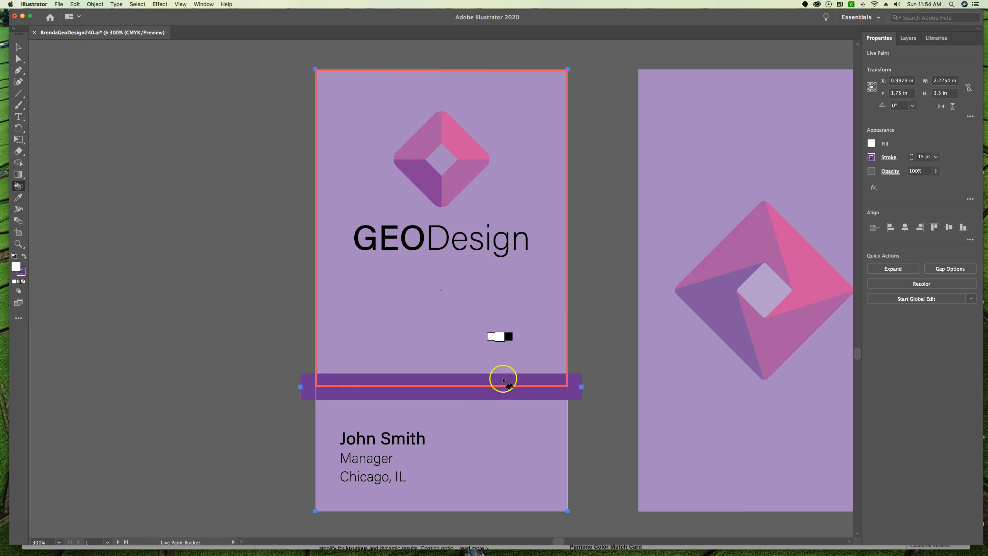
pyautogui.click(470, 452)
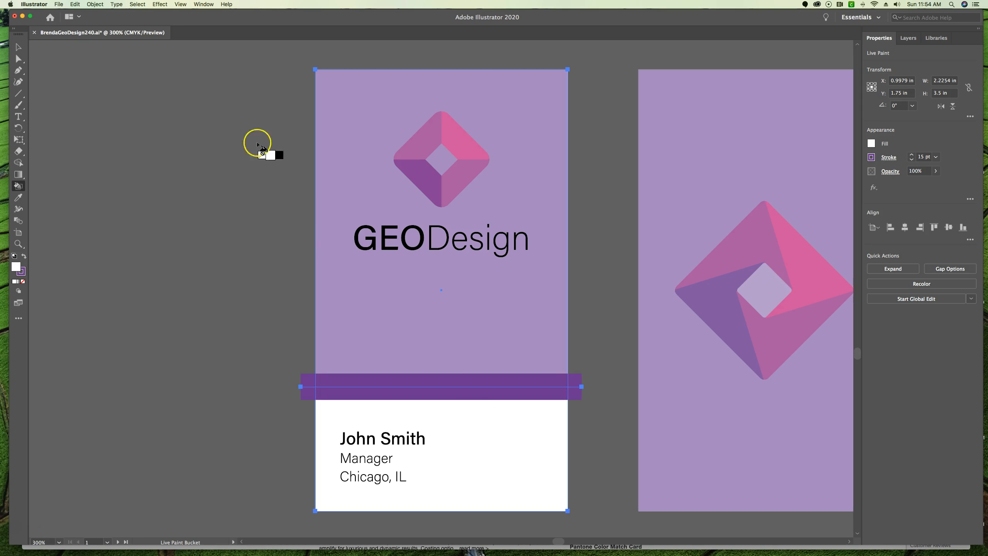
# Step: Isolate the background Live Paint group, move the purple line's left anchor point up to about Y 1.33 in with Direct Selection, and exit isolation
pyautogui.click(17, 47)
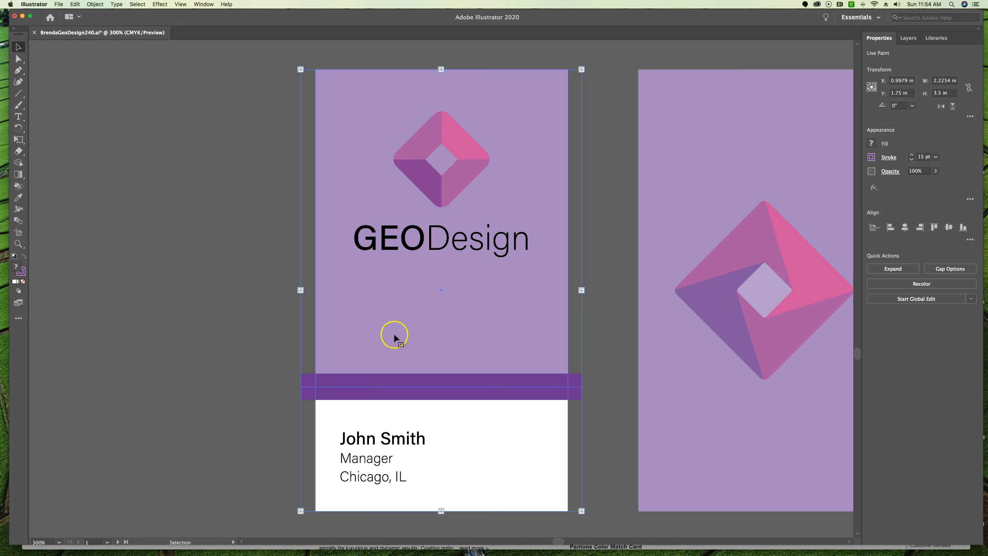
pyautogui.doubleClick(384, 302)
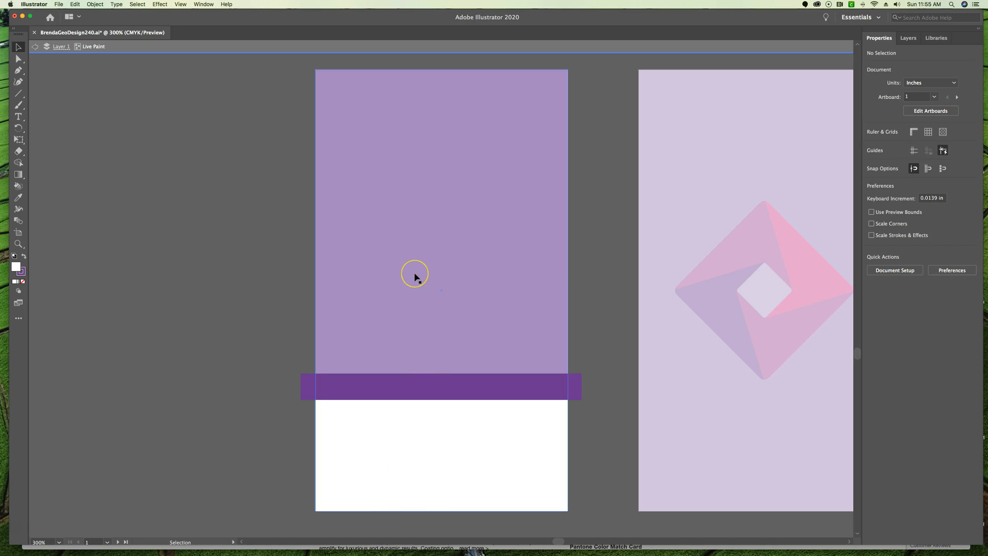
pyautogui.click(18, 59)
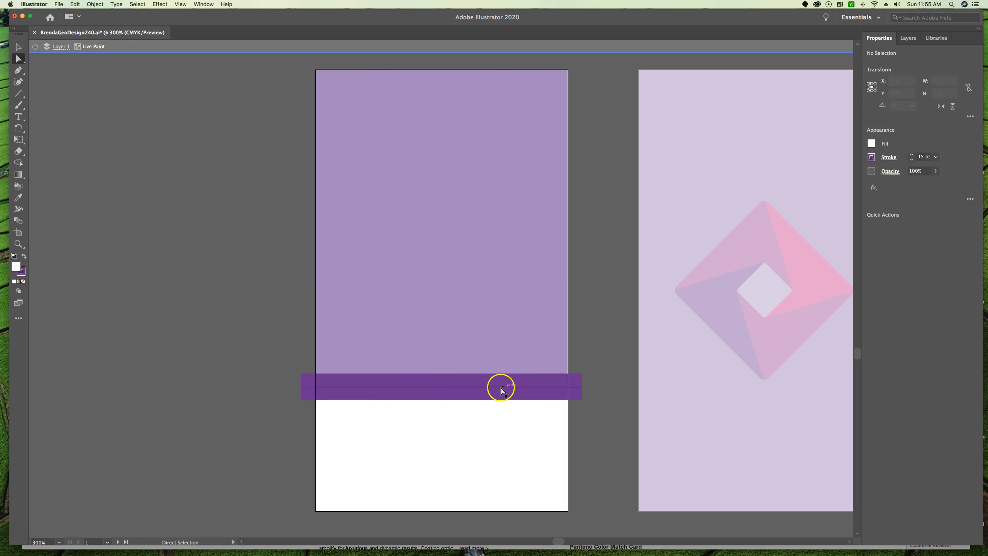
pyautogui.click(302, 389)
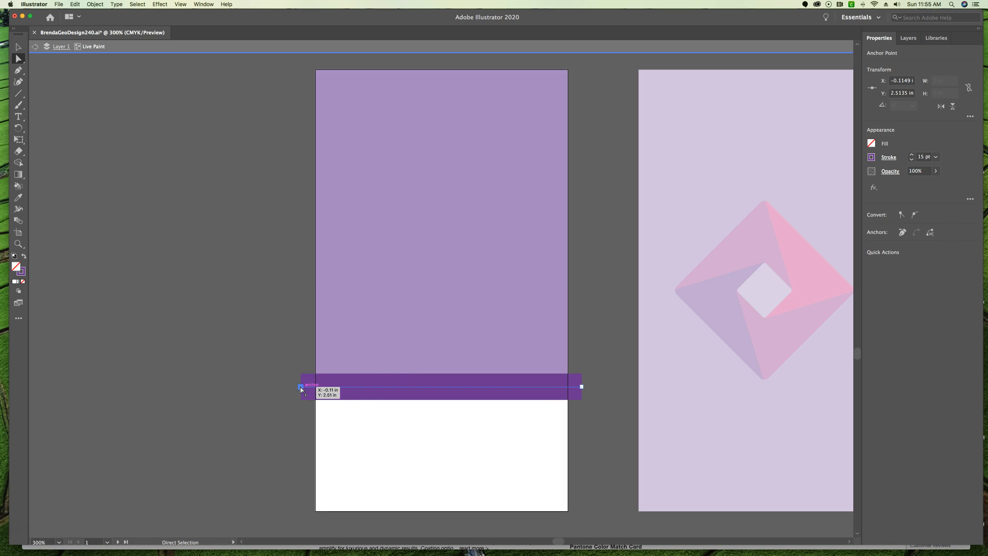
pyautogui.moveTo(301, 389); pyautogui.dragTo(306, 238)
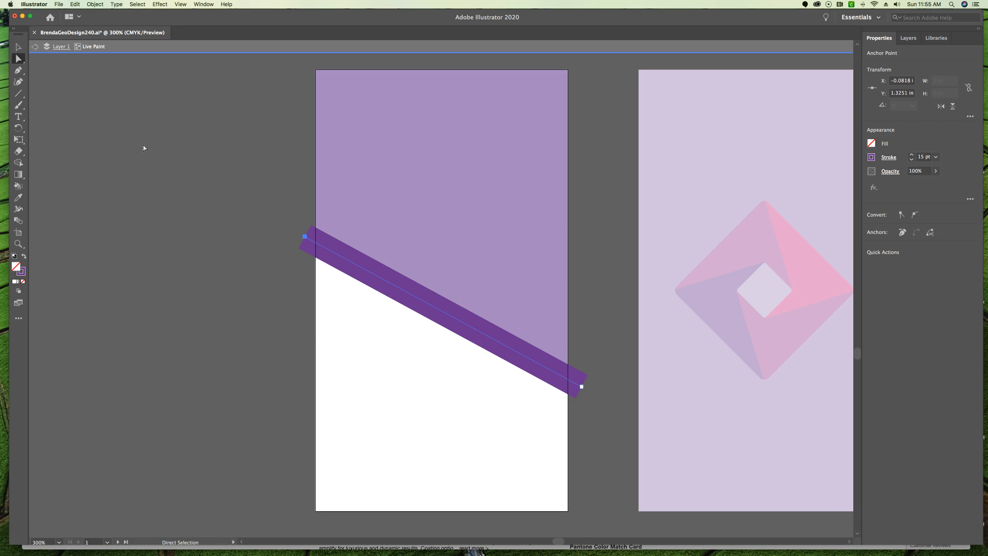
pyautogui.hscroll(-1, 148, 154)
pyautogui.click(152, 160)
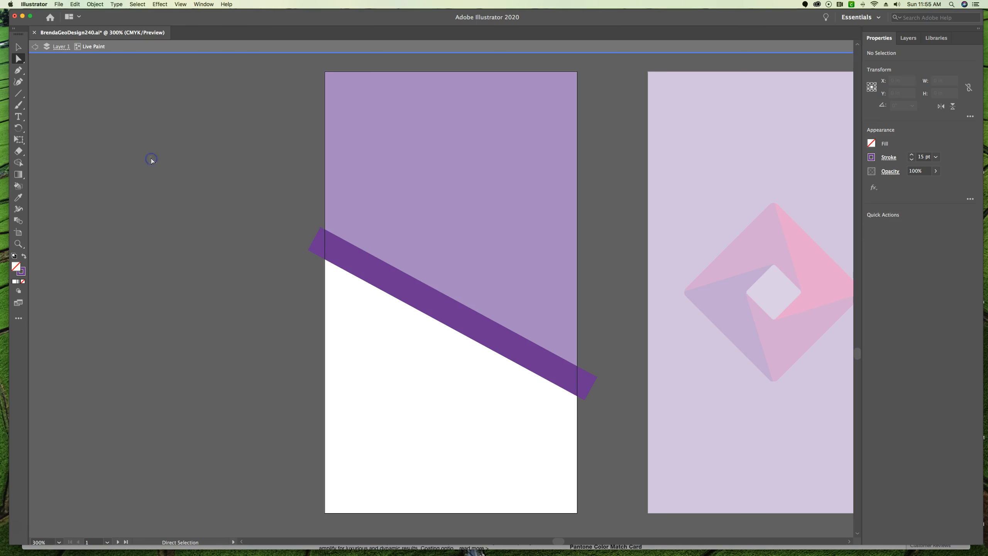
pyautogui.doubleClick(115, 119)
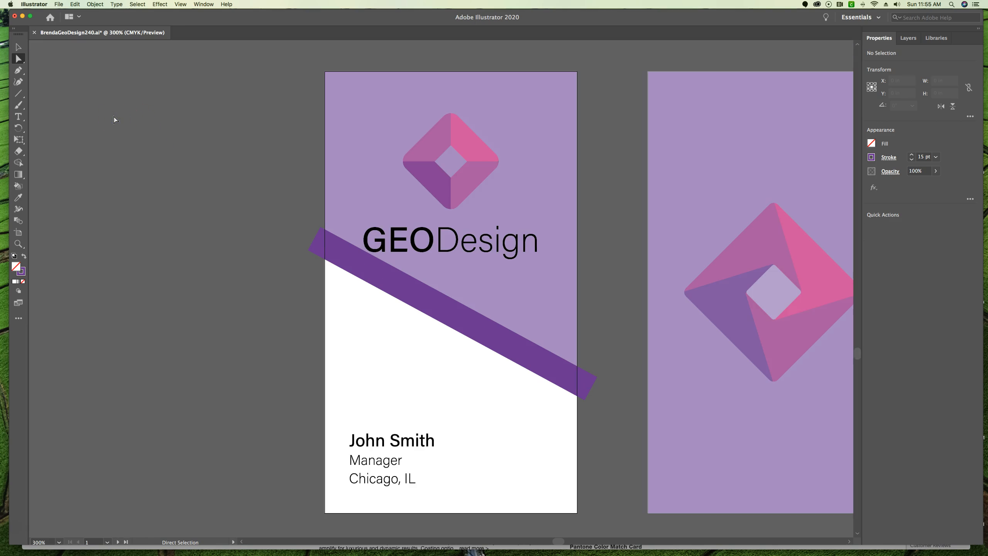